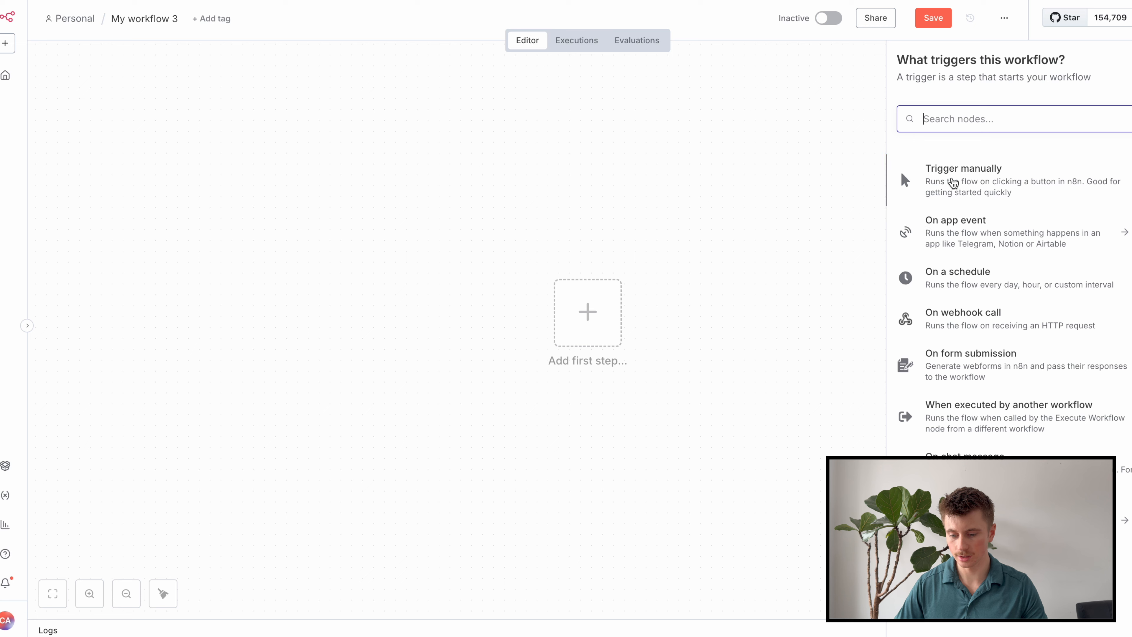
Start the workflow with a manual trigger and bring up Gmail's actions as the next node.
click(957, 197)
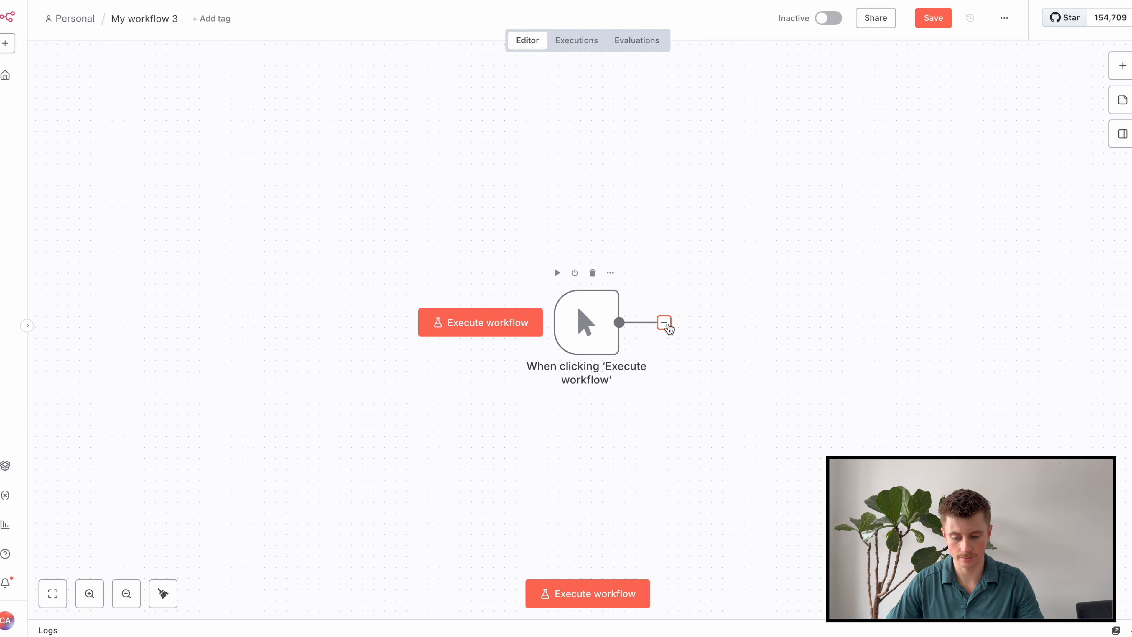
click(665, 323)
text(gmail)
click(963, 161)
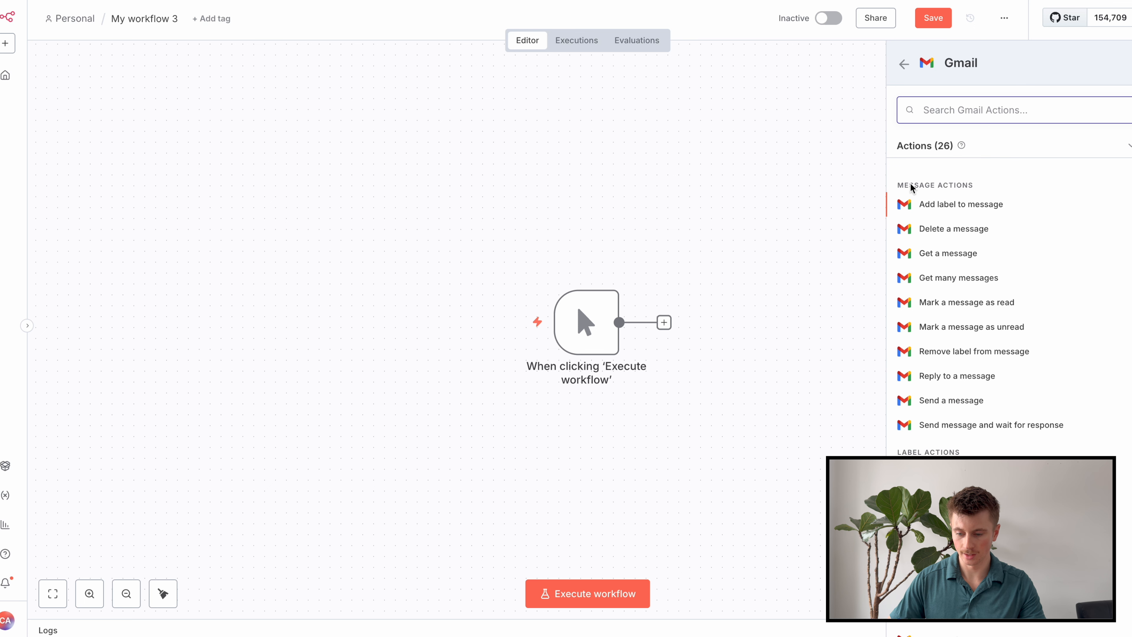
scroll(945, 214, down, 1)
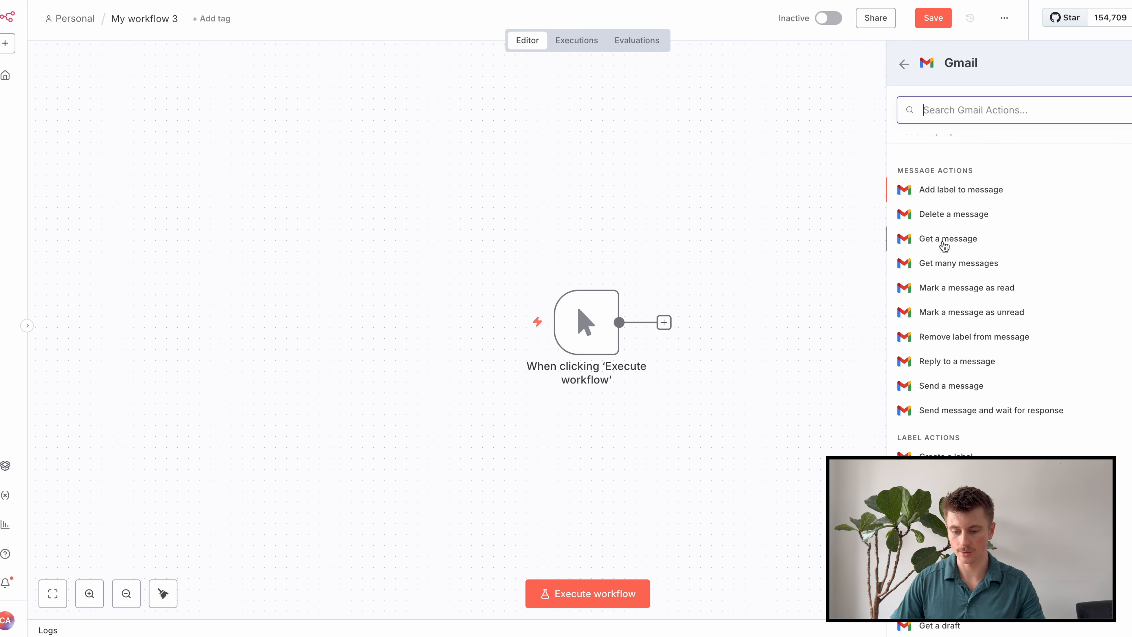
Add Gmail 'Get many messages', then confirm a Contact Us Form Submission email's subject in the inbox.
click(954, 265)
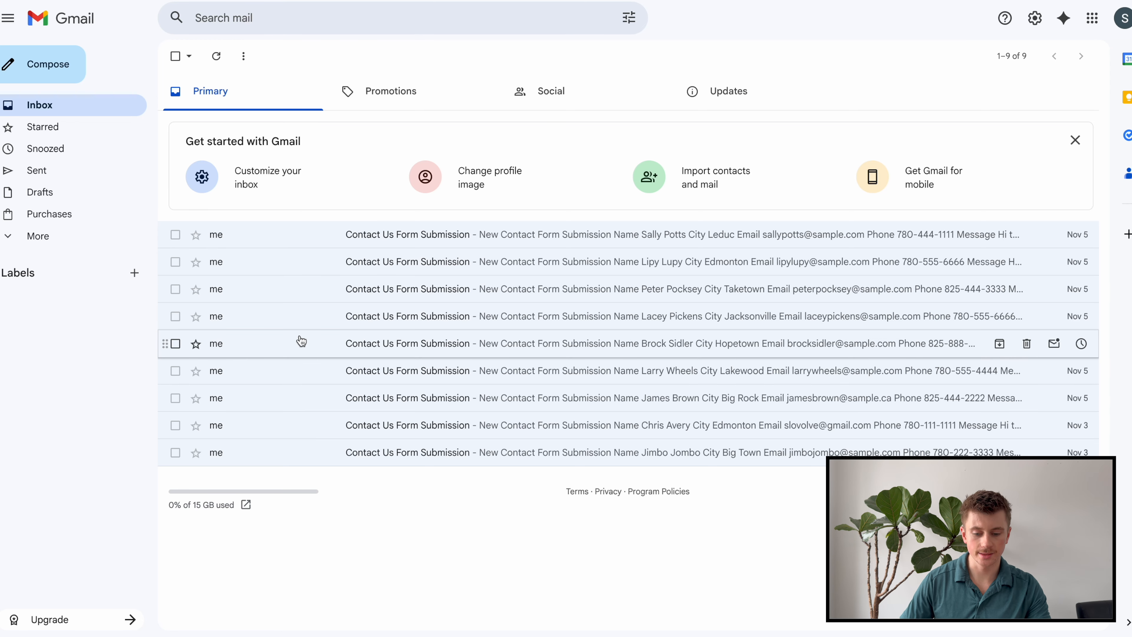
click(388, 246)
drag(208, 95, 392, 99)
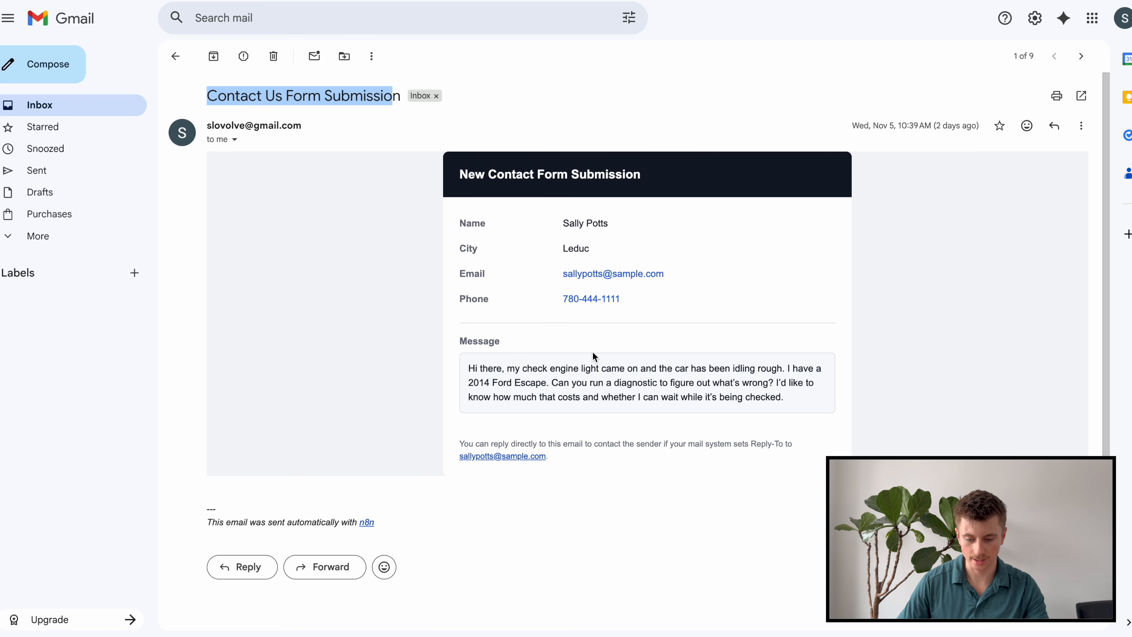
click(174, 60)
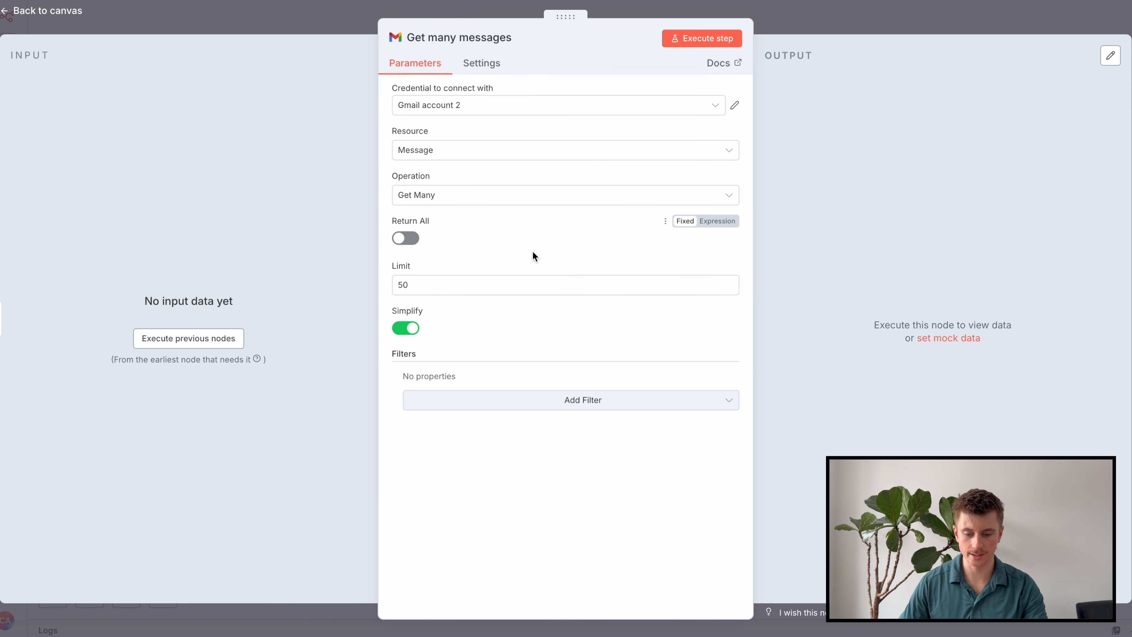
Enable Return All, disable Simplify, and add a search filter for subject:"Contact Us Form Submission".
click(401, 241)
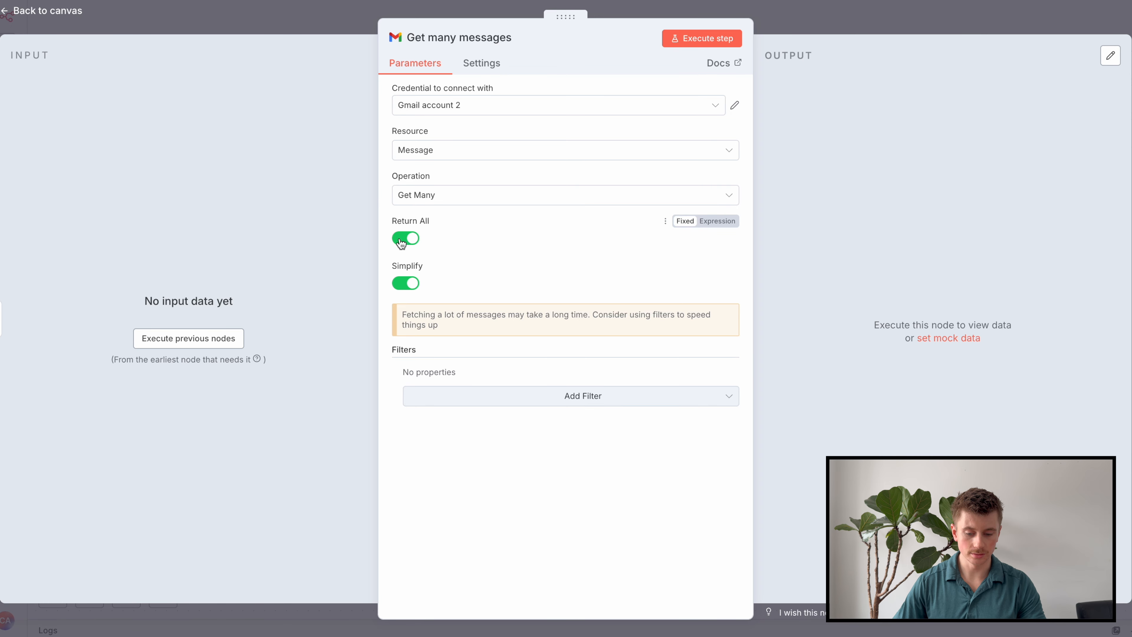
click(406, 283)
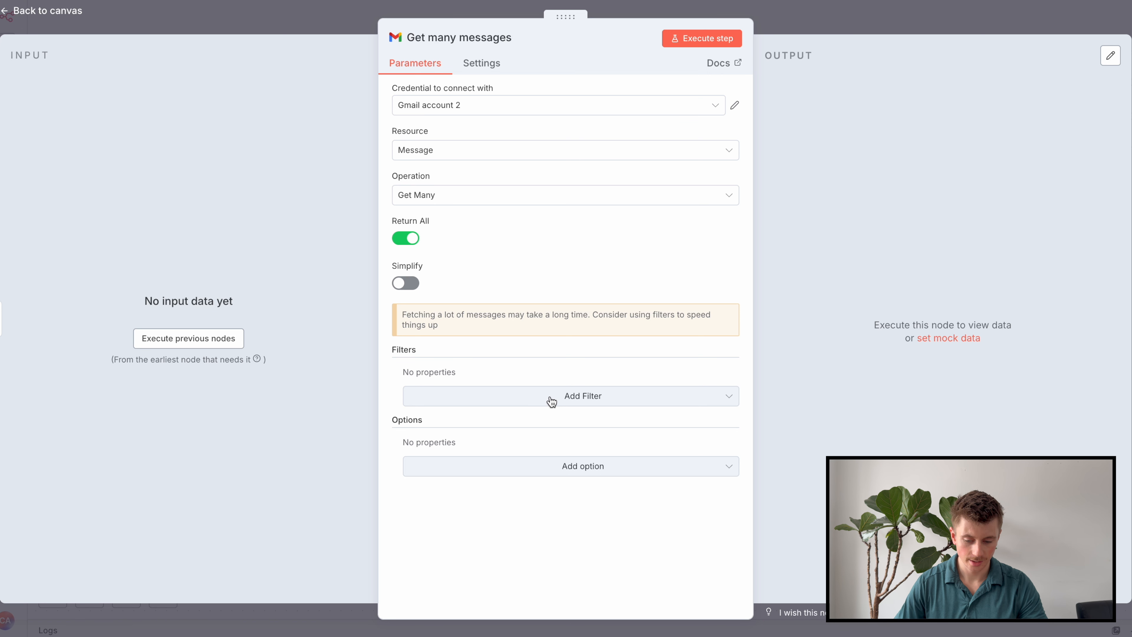
click(569, 400)
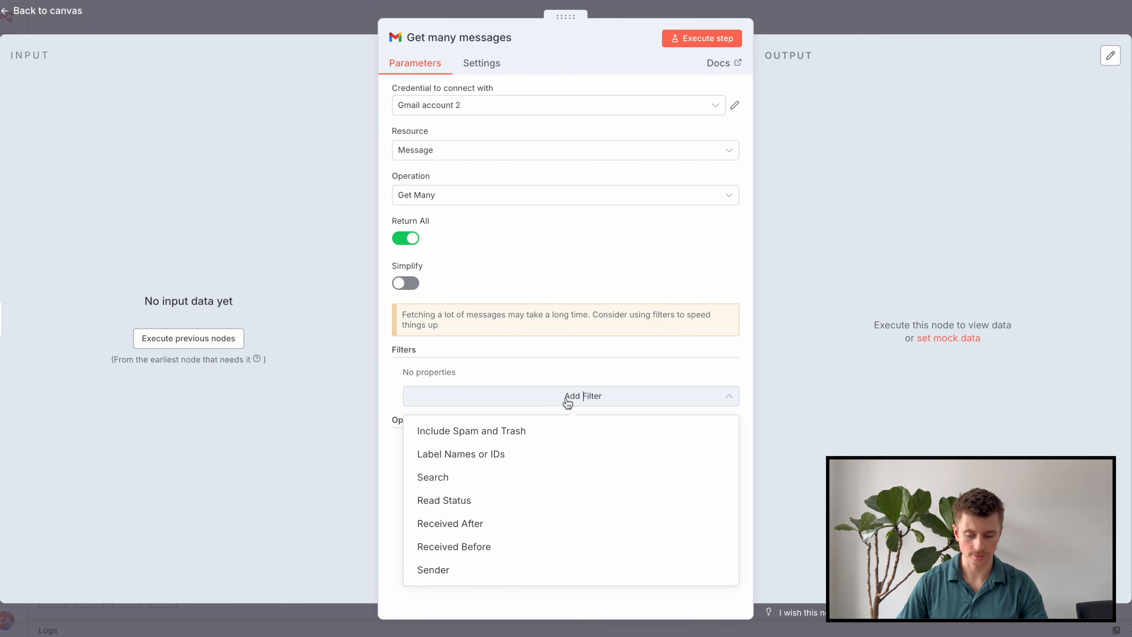
click(459, 482)
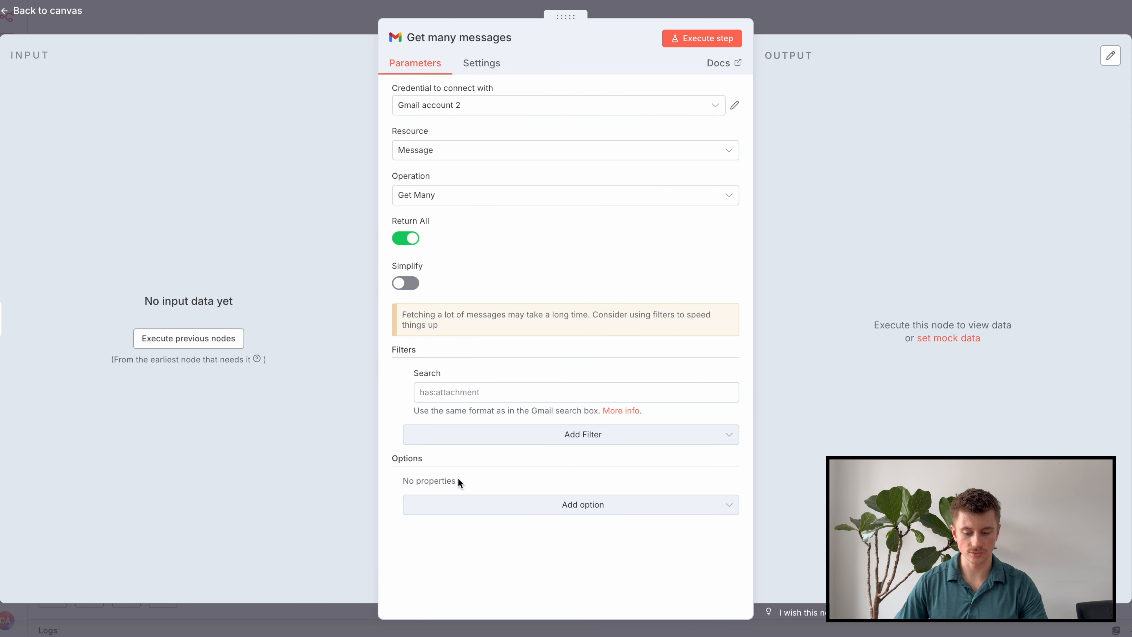
text(subject:"Contact Us Form Submission")
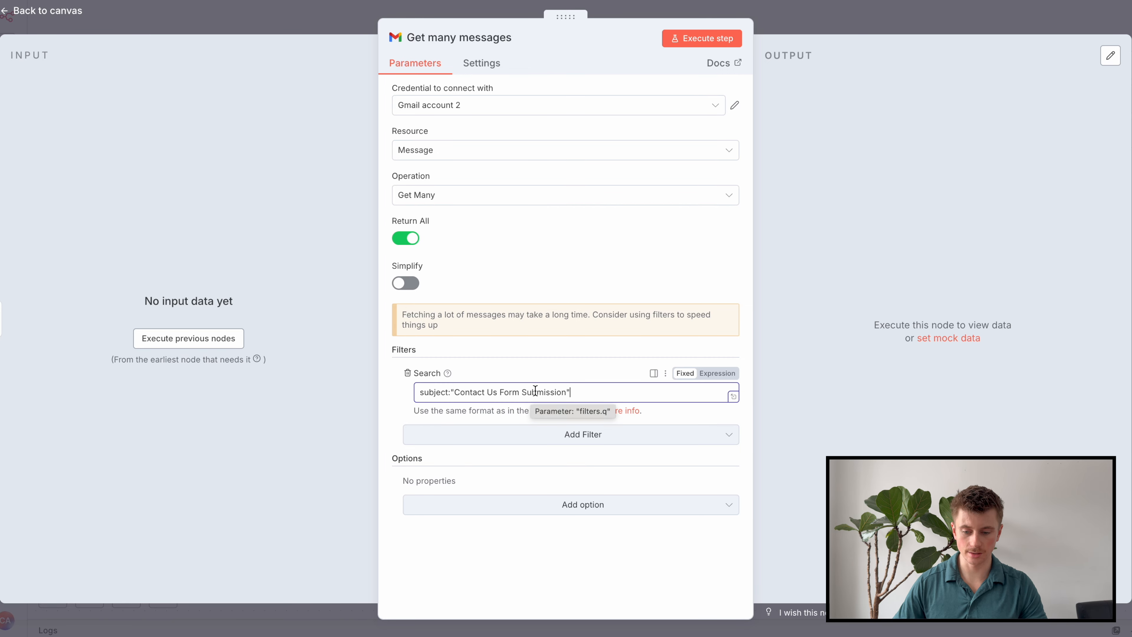
Run the Gmail step to fetch the 9 matching messages and return to the canvas.
click(730, 45)
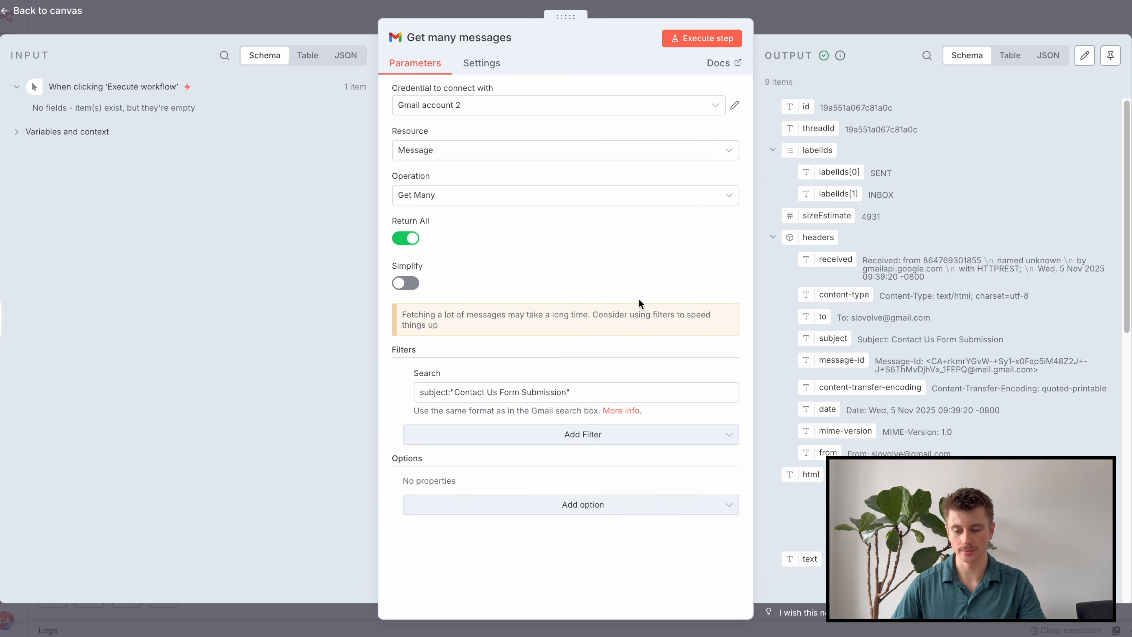
click(809, 23)
drag(909, 226, 650, 189)
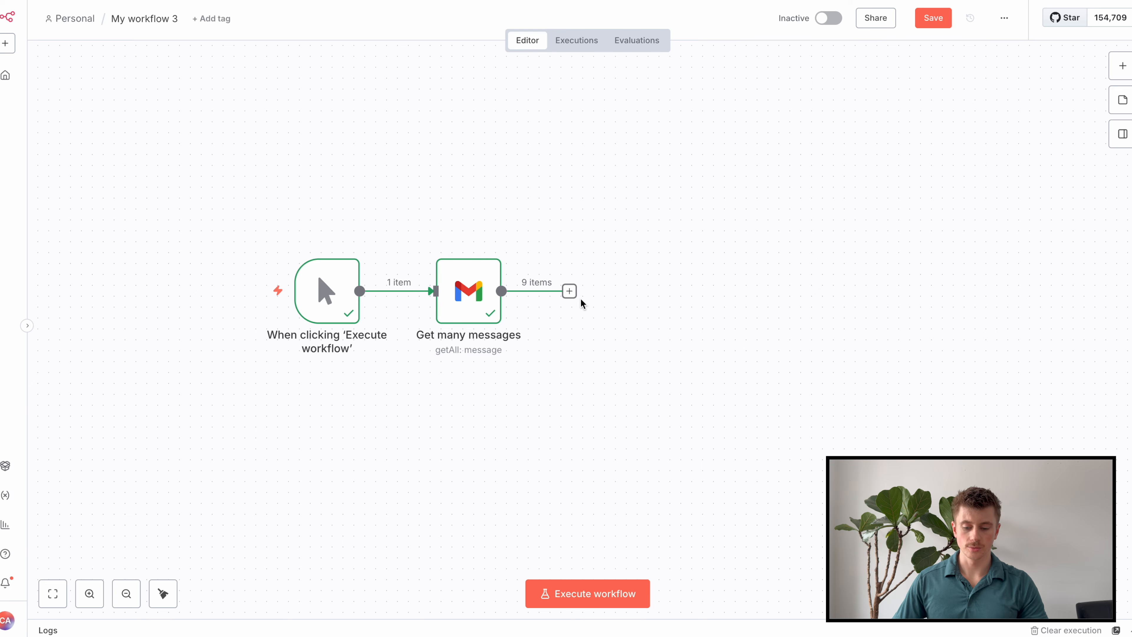
Add an Aggregate node combining All Item Data into a single list with all fields.
click(570, 291)
text(agg)
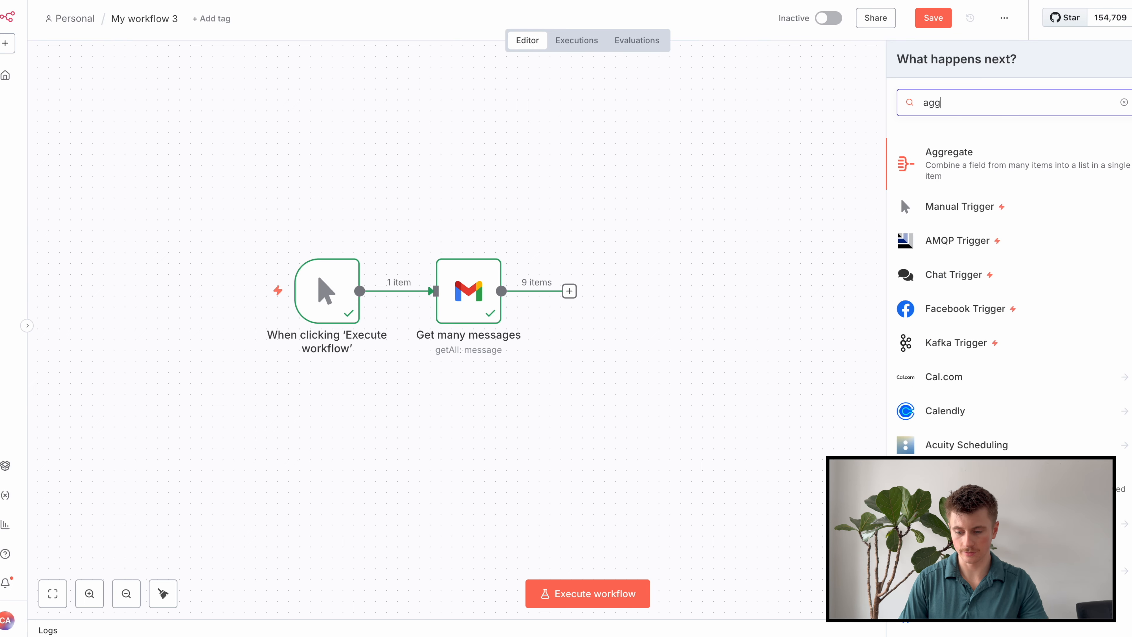
click(1021, 173)
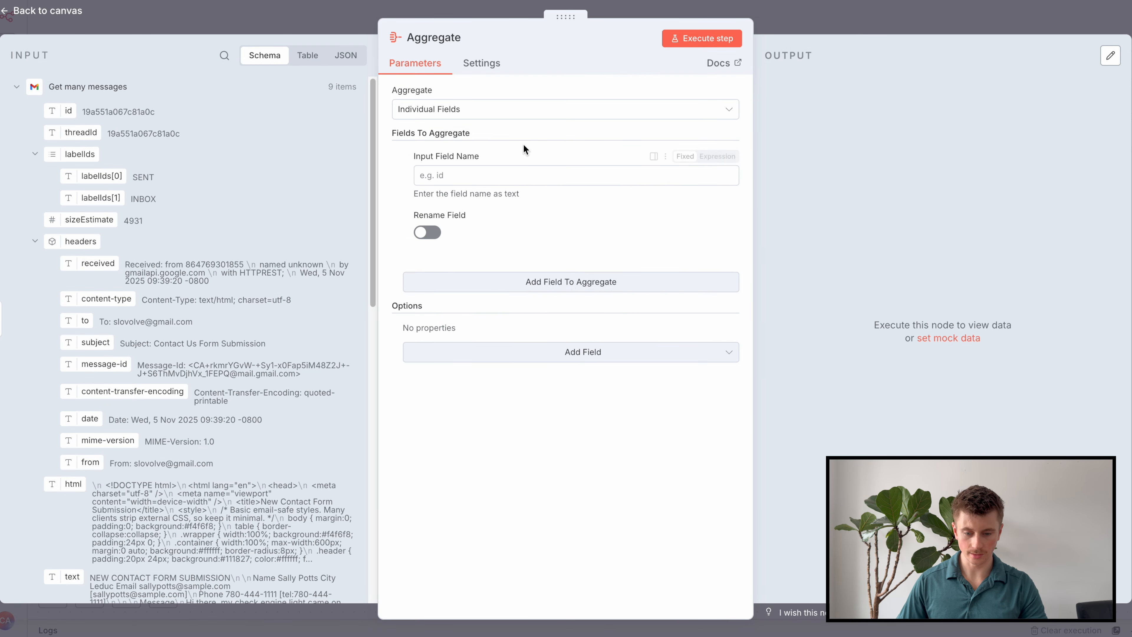
click(519, 119)
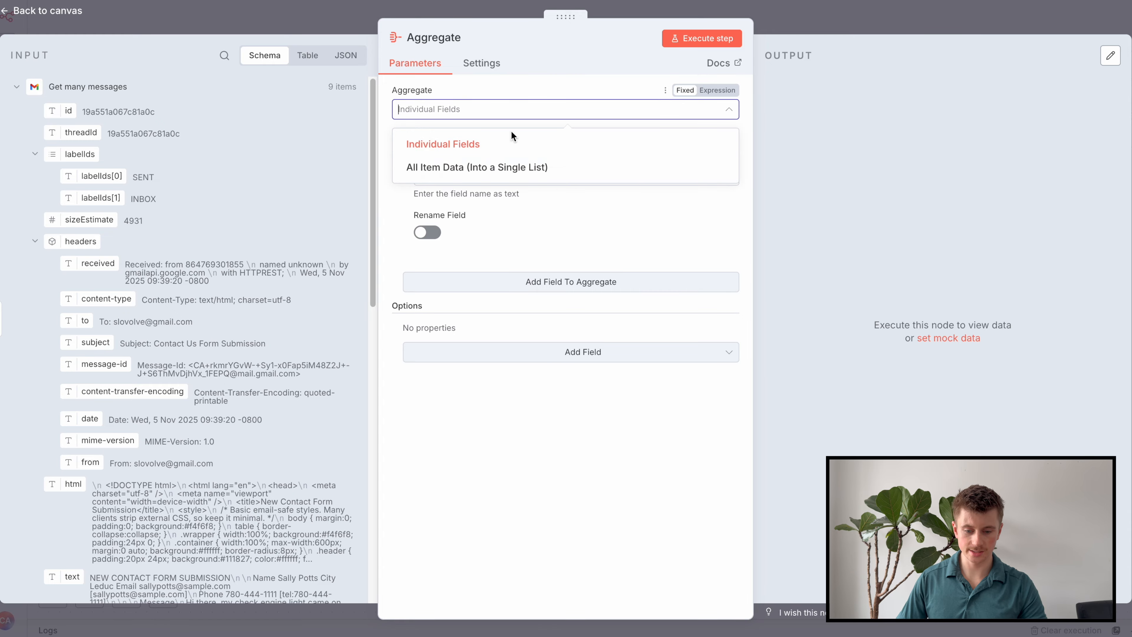
click(504, 170)
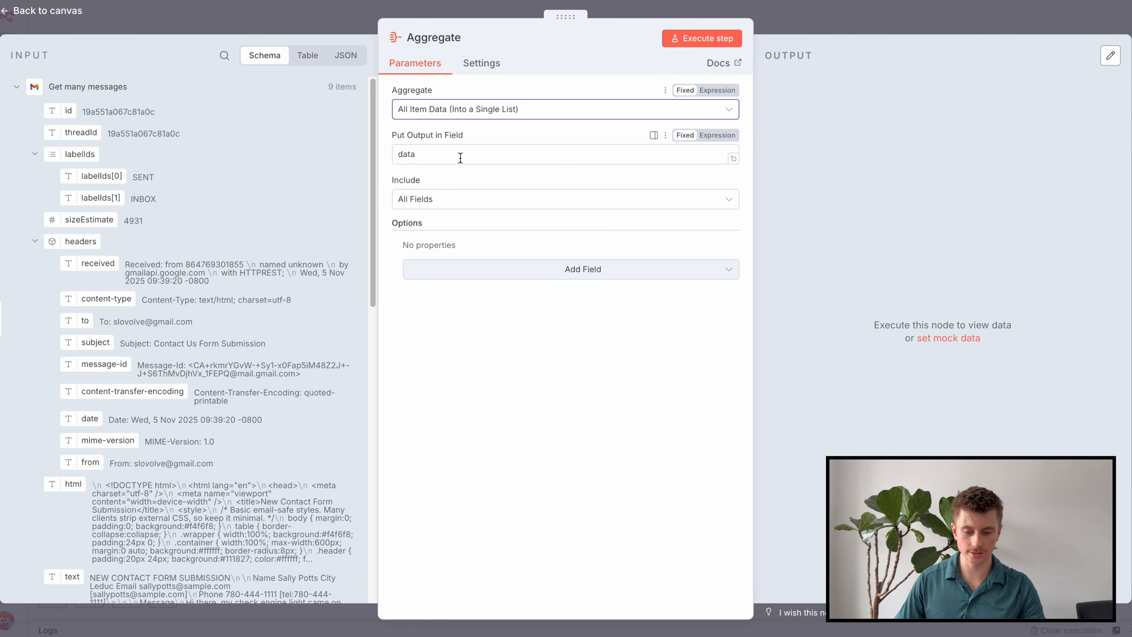
click(468, 202)
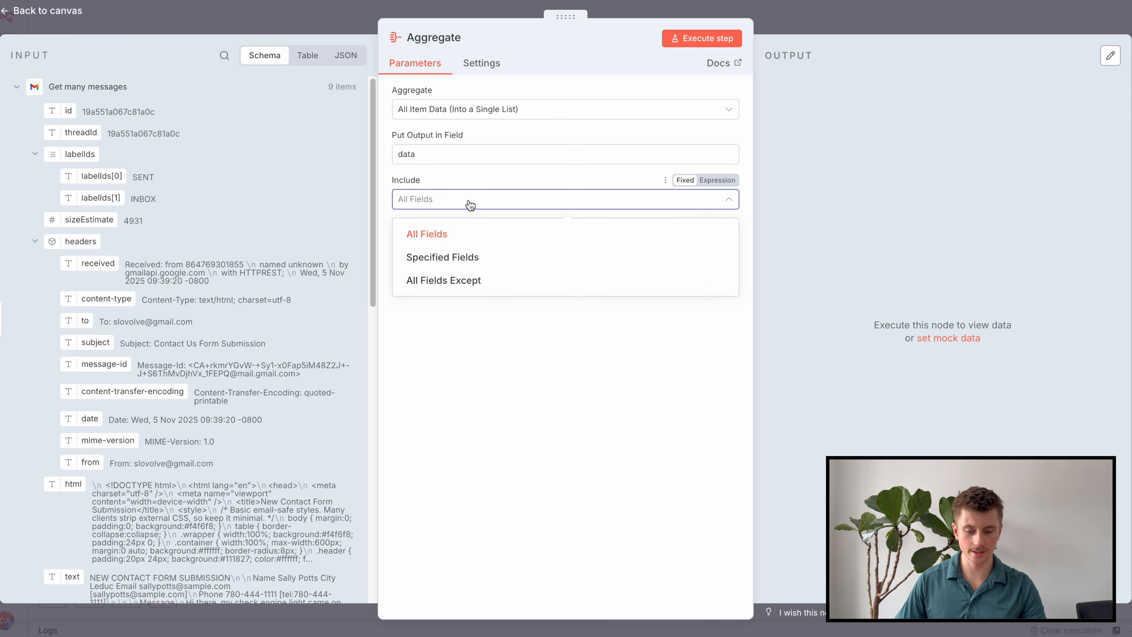
click(507, 233)
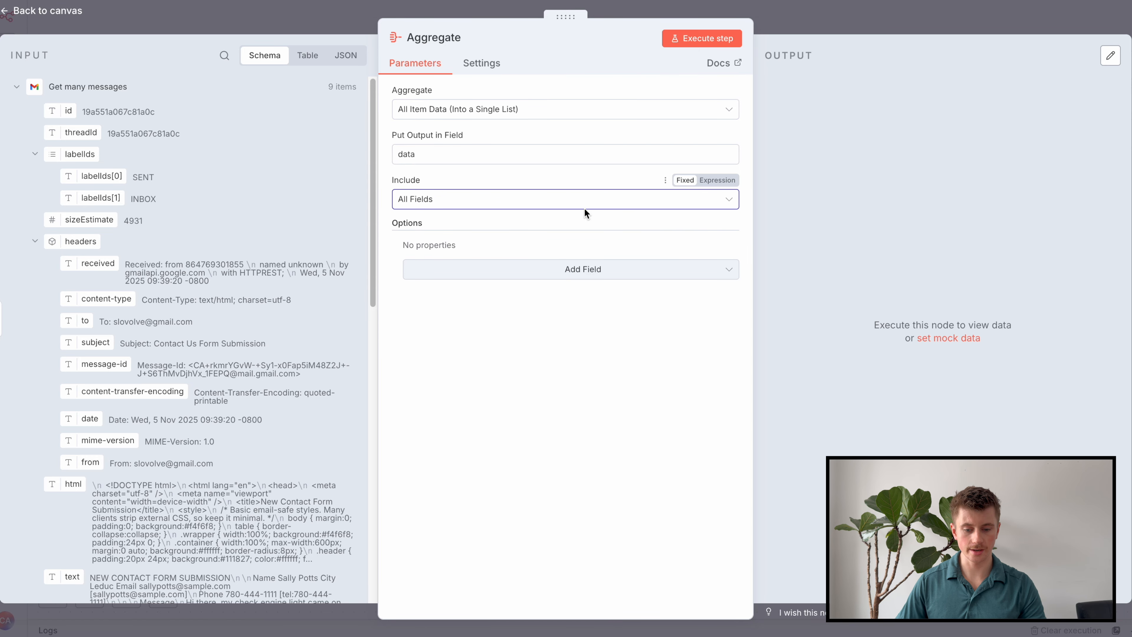
Run the Aggregate step, then pin the output data of both the Gmail and Aggregate nodes.
click(699, 45)
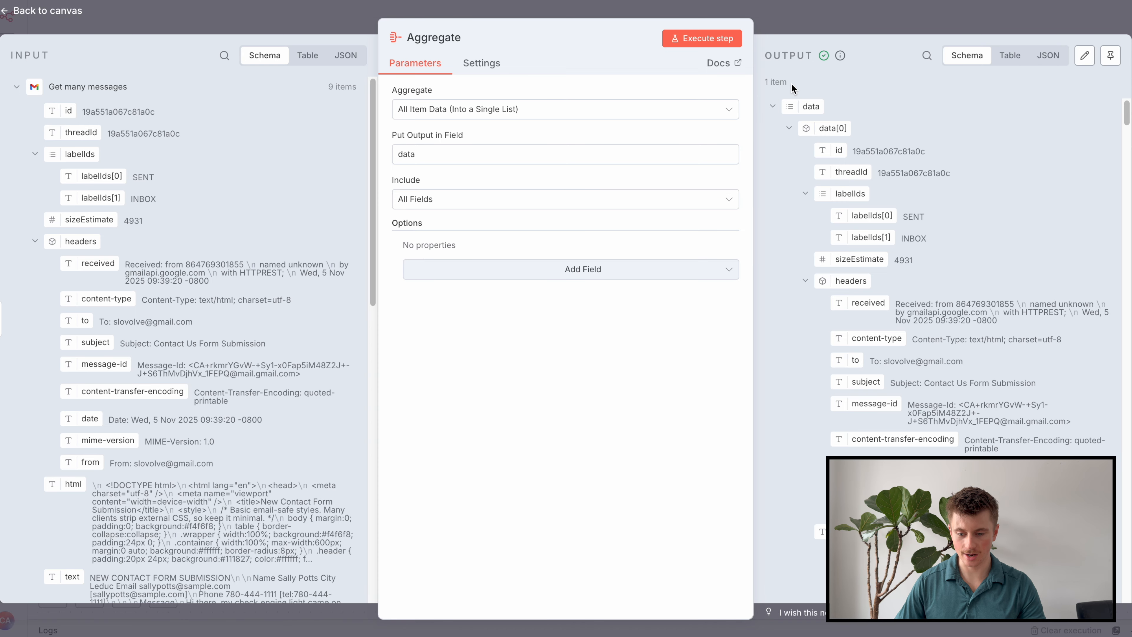
click(874, 22)
click(476, 313)
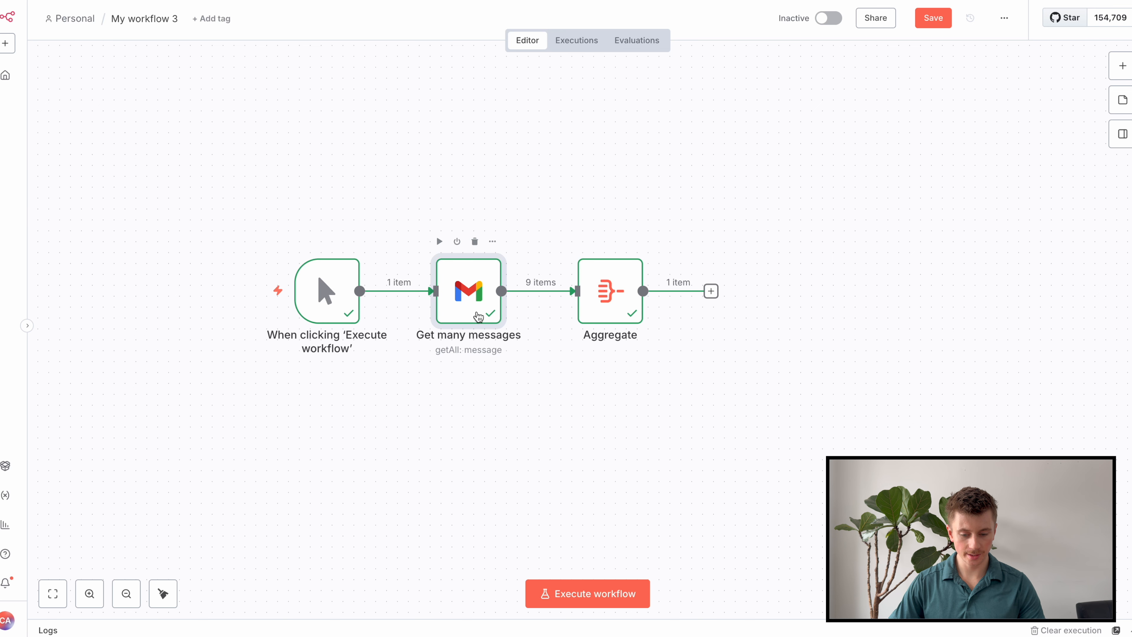
key(p)
click(621, 315)
key(p)
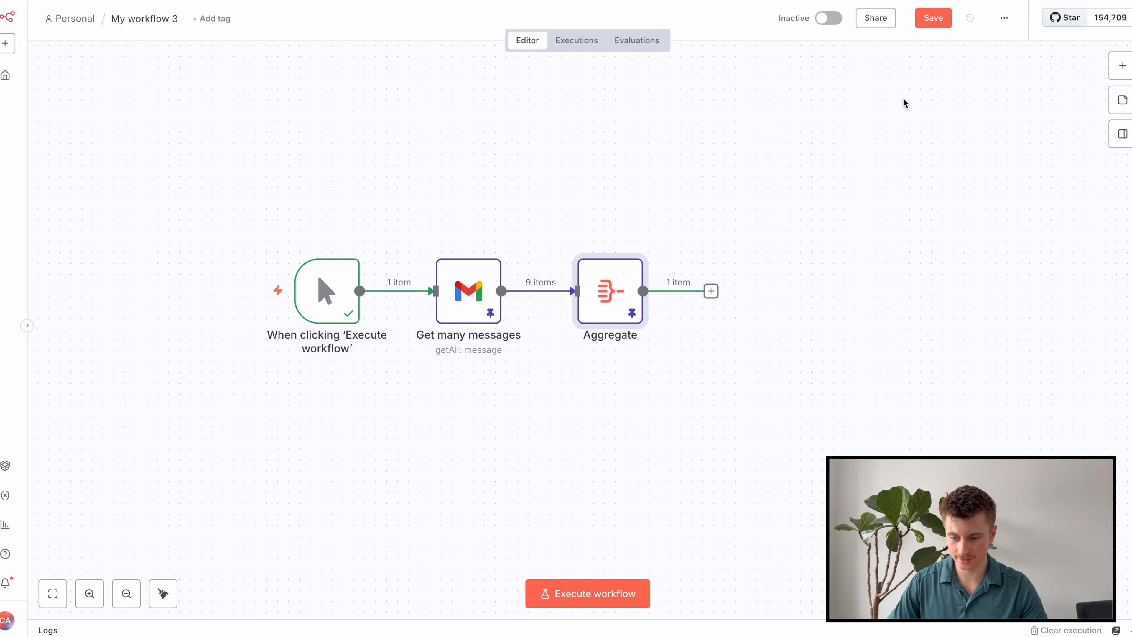
Save the workflow and add an AI Agent node after Aggregate.
click(933, 18)
drag(816, 220, 751, 212)
key(Tab)
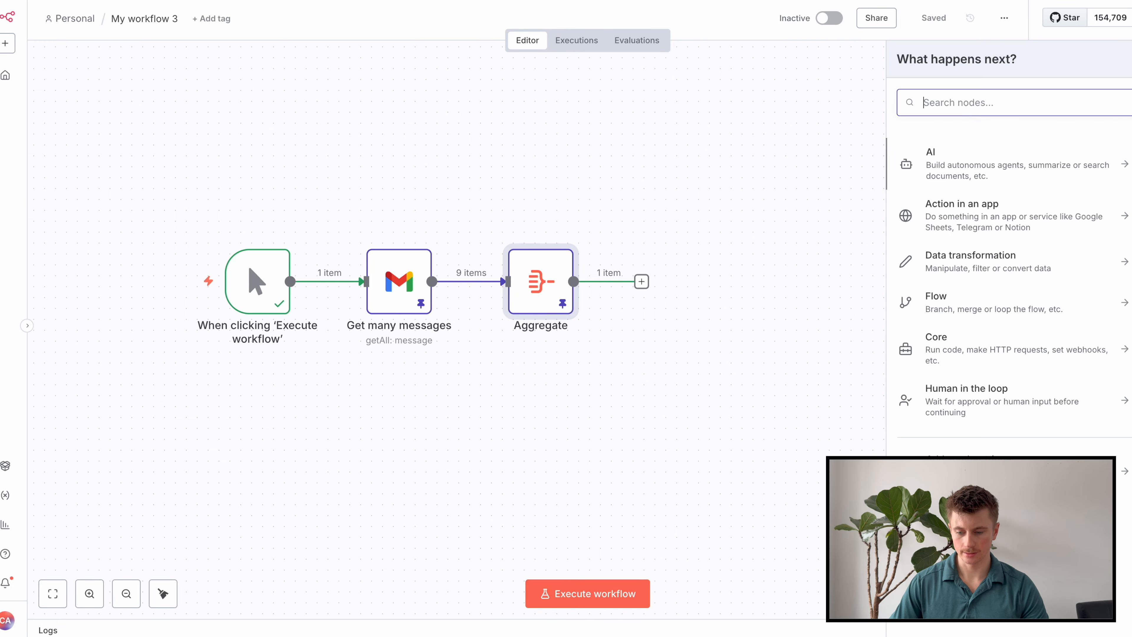
click(1009, 159)
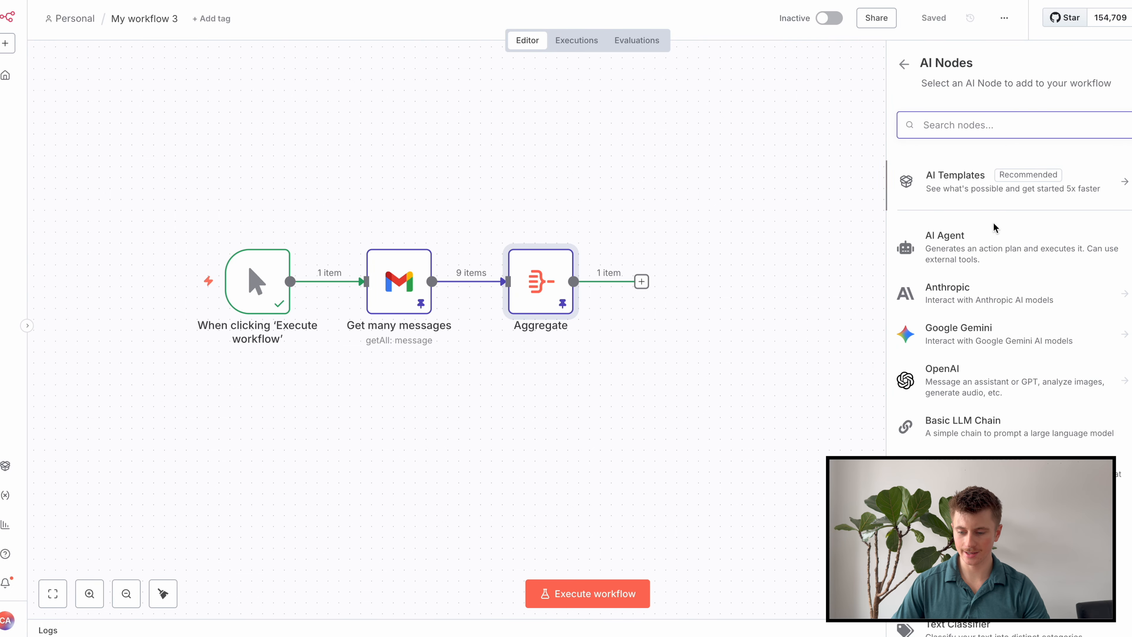
click(992, 250)
Set the agent's prompt source to 'Define below' as an expression in the expanded editor.
click(488, 157)
click(486, 236)
click(718, 184)
click(737, 216)
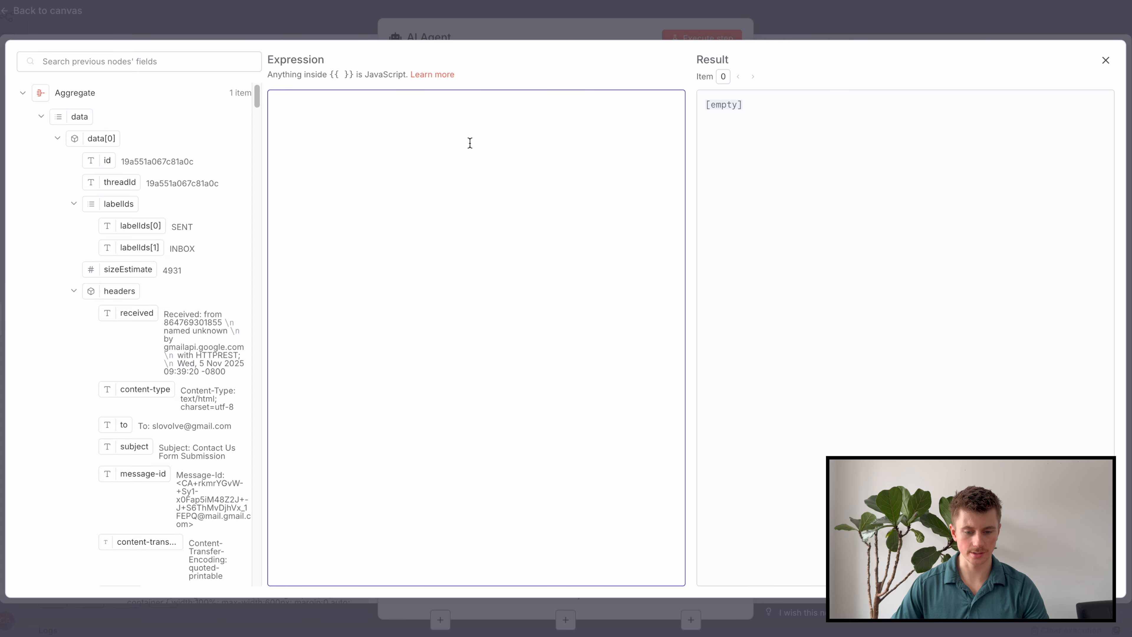
click(561, 28)
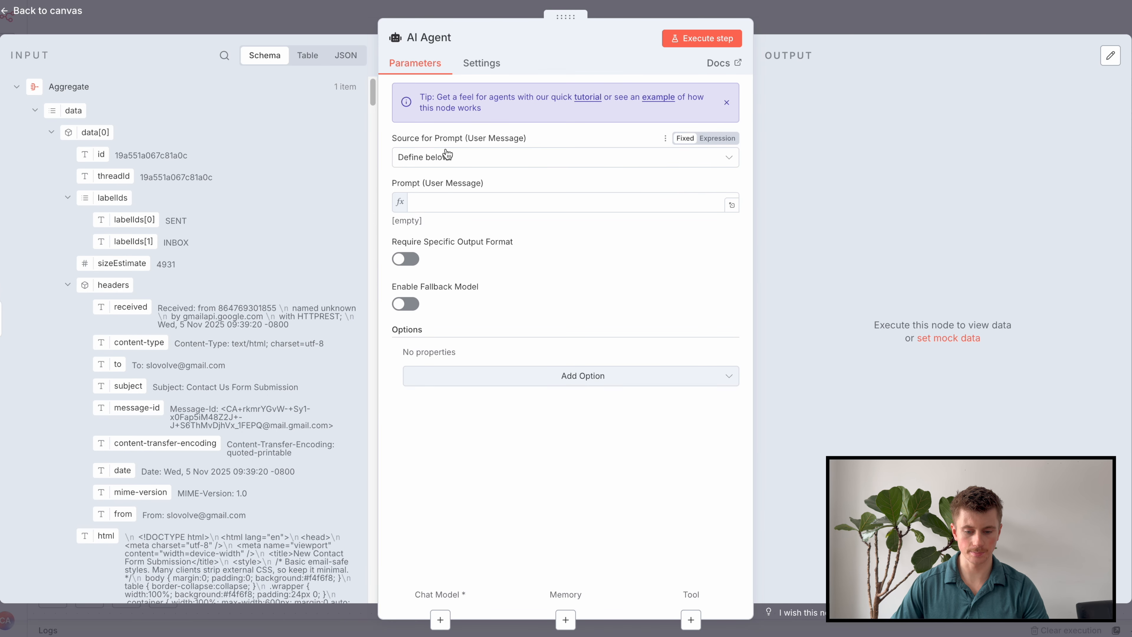
click(730, 206)
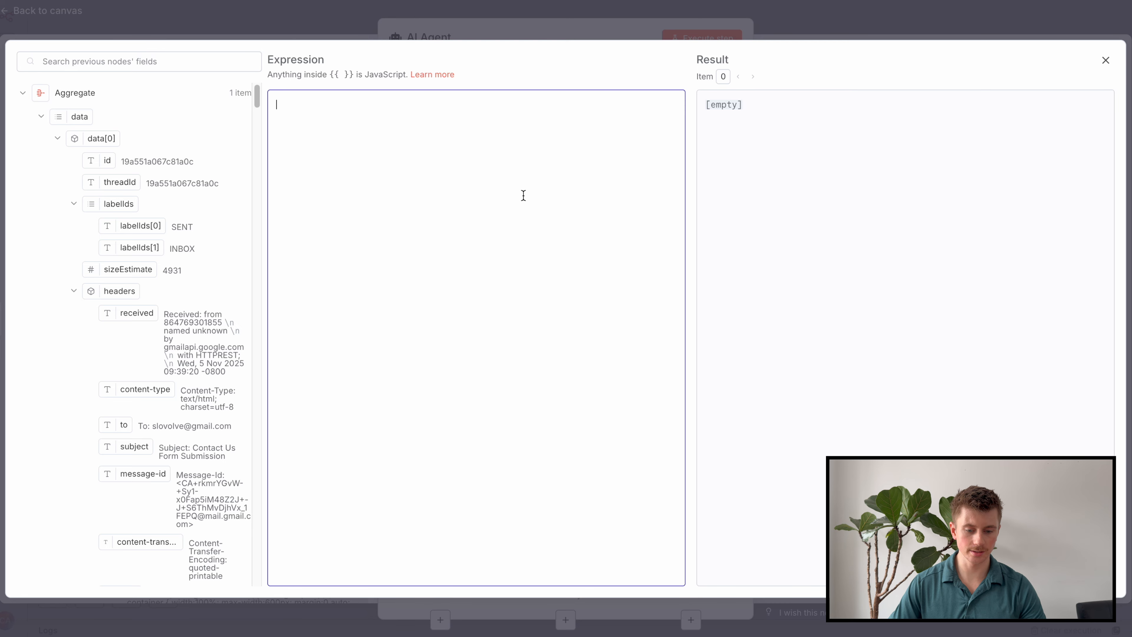
Paste an expression joining all contact-form message texts with '---' separators into the prompt.
text({{ $json.data.map(e => e.text).join("\n\n---\n\n") }})
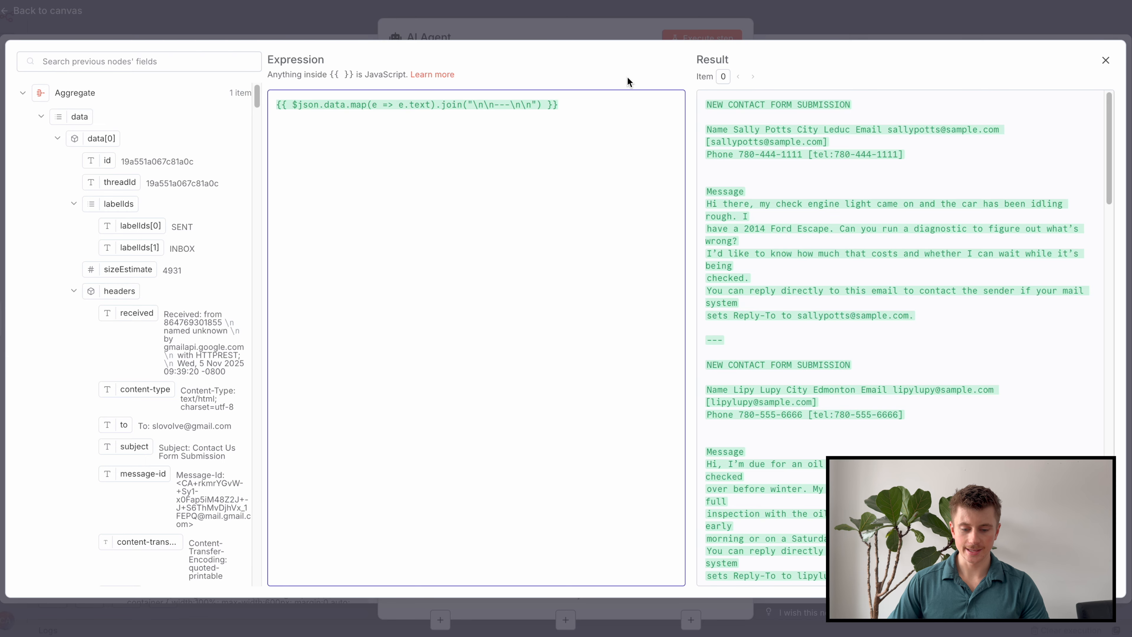
scroll(147, 210, down, 1)
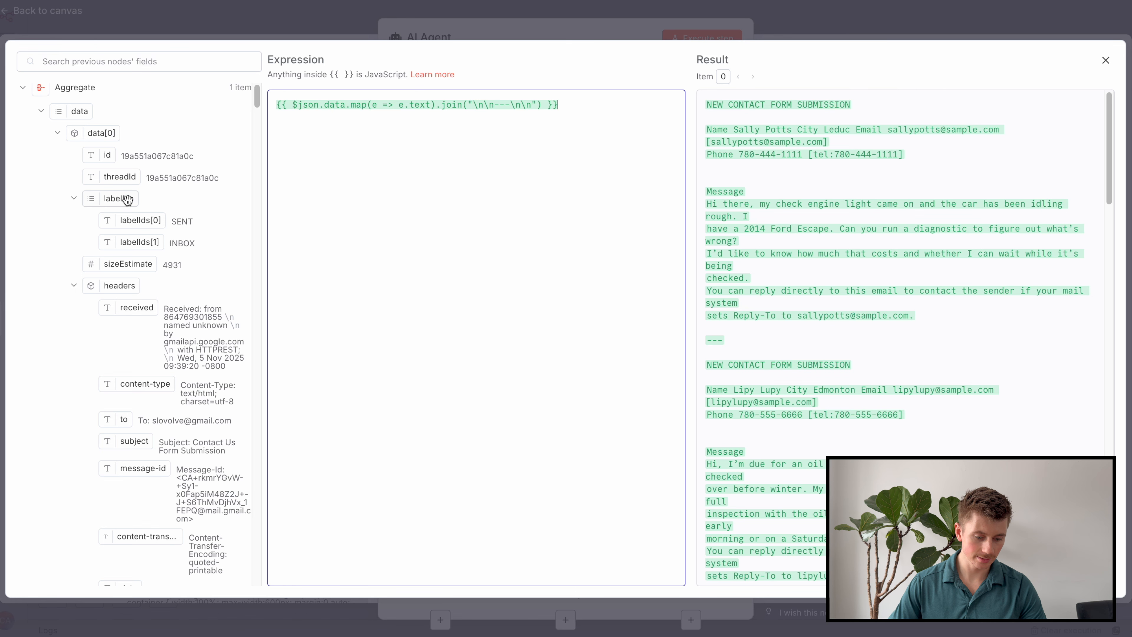
scroll(120, 210, down, 10)
scroll(123, 219, down, 15)
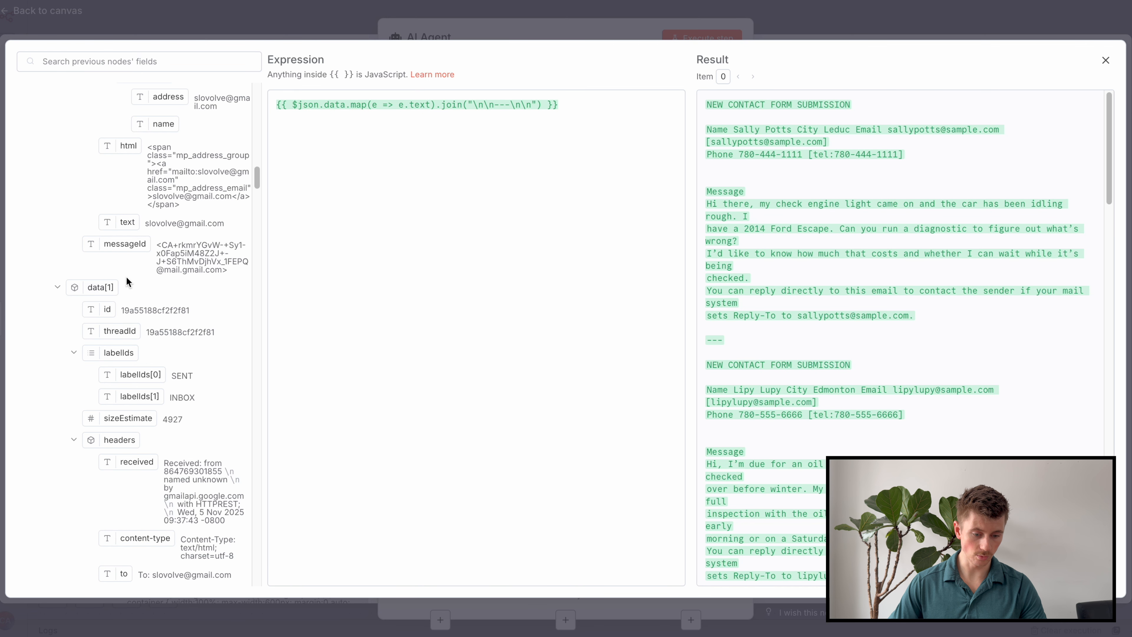
drag(257, 179, 298, 502)
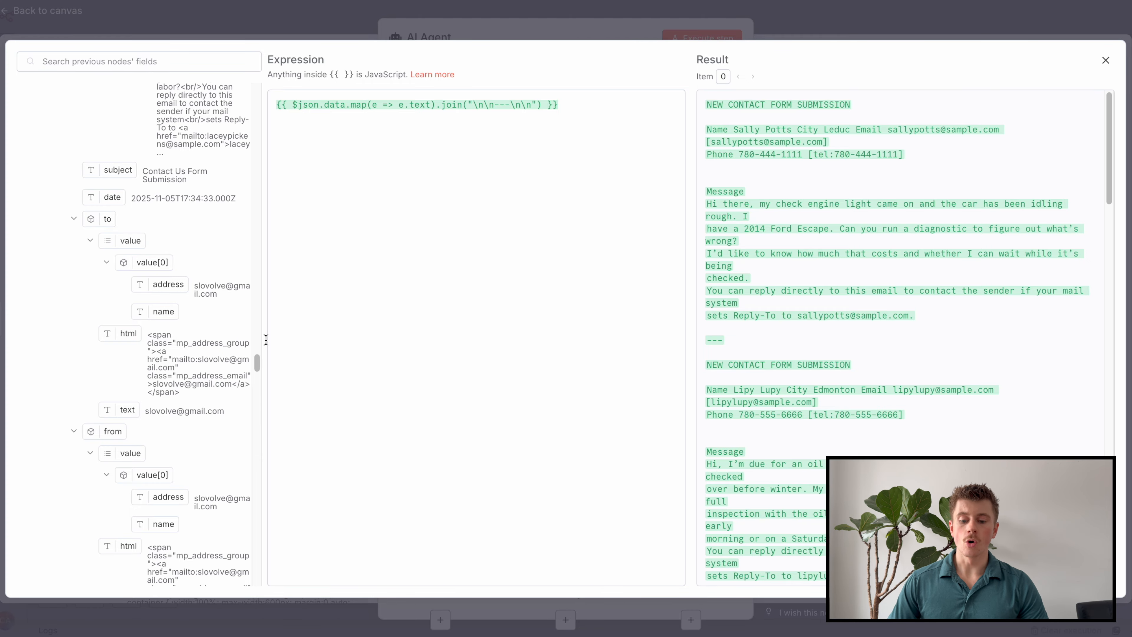
scroll(147, 345, up, 15)
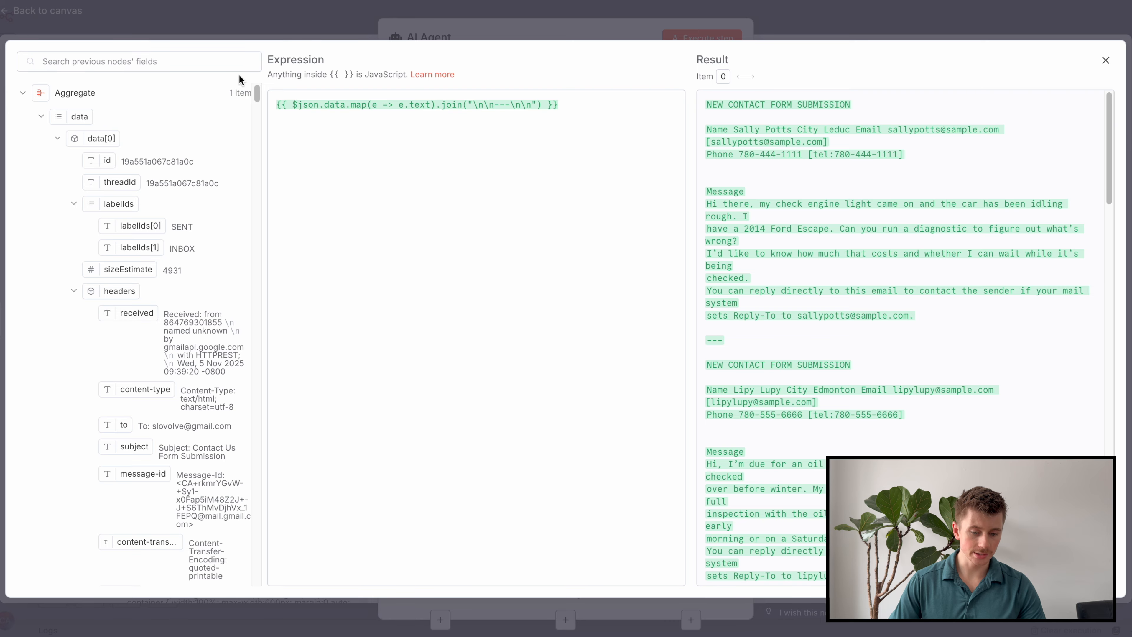
drag(257, 100, 261, 109)
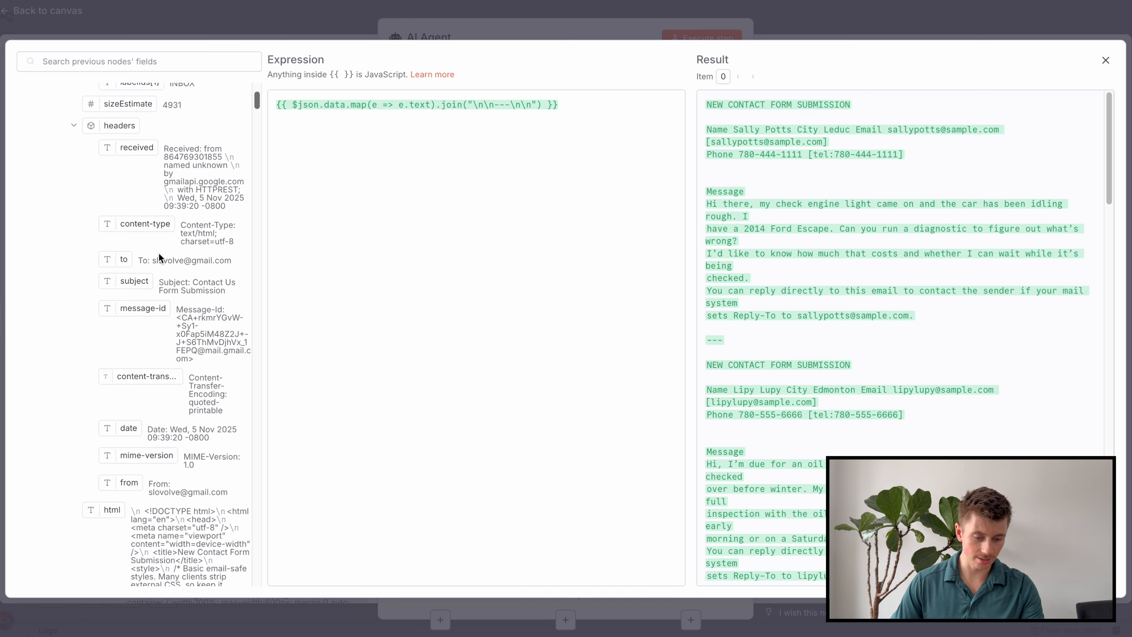
scroll(162, 464, down, 4)
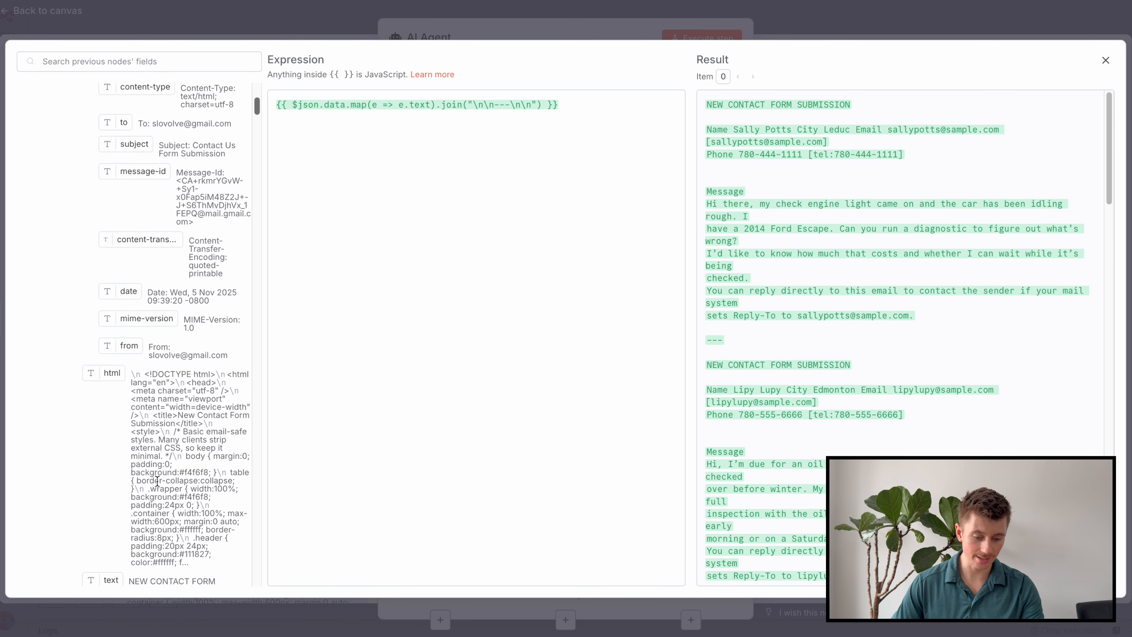
scroll(165, 465, down, 3)
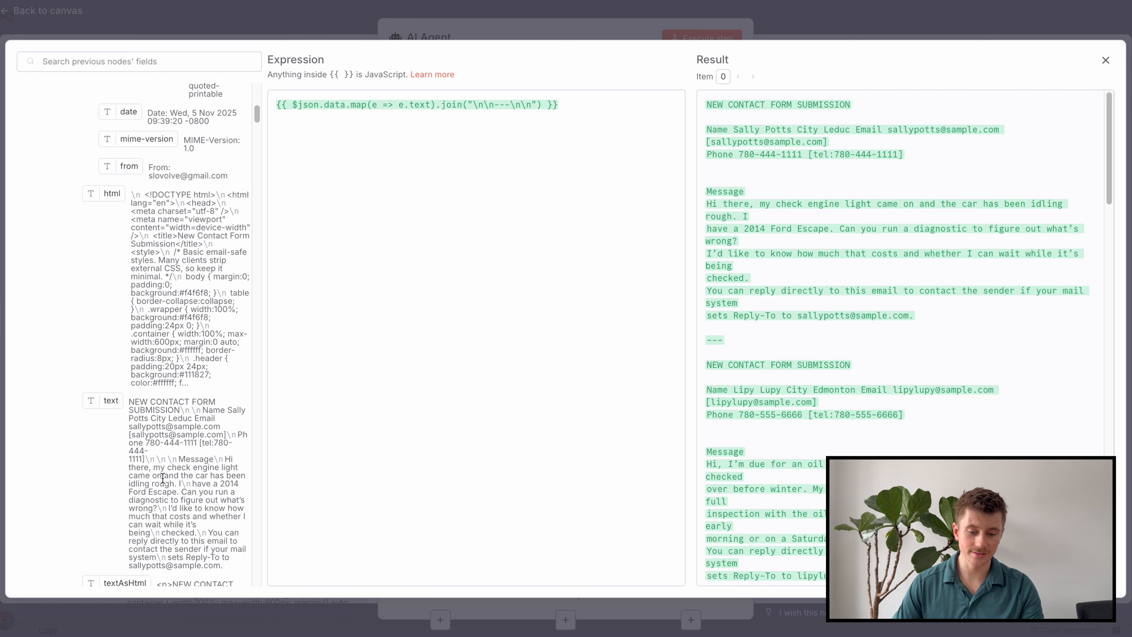
Insert an 'Email Content' heading line above the expression and close the editor.
drag(560, 108, 255, 103)
click(474, 192)
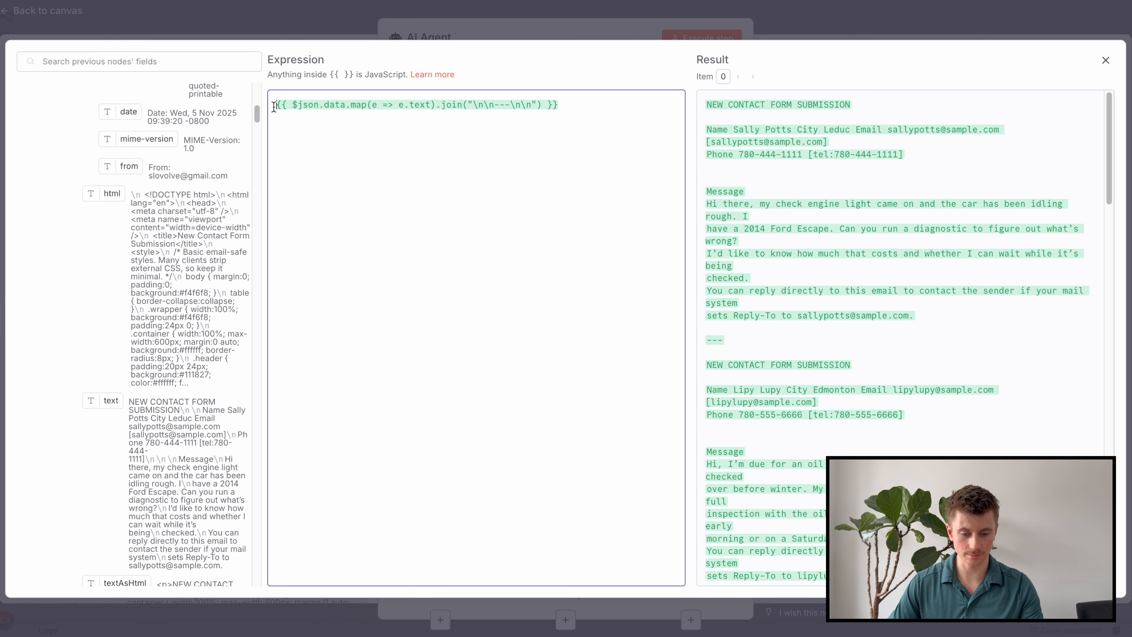
key(Return)
text(Email Content:)
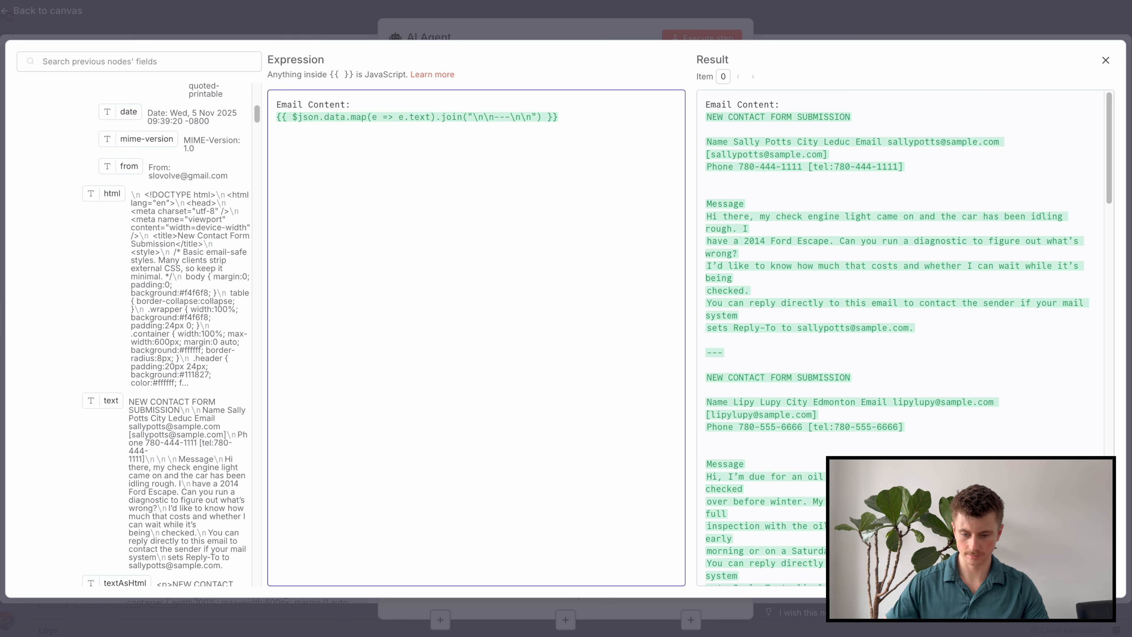
click(624, 11)
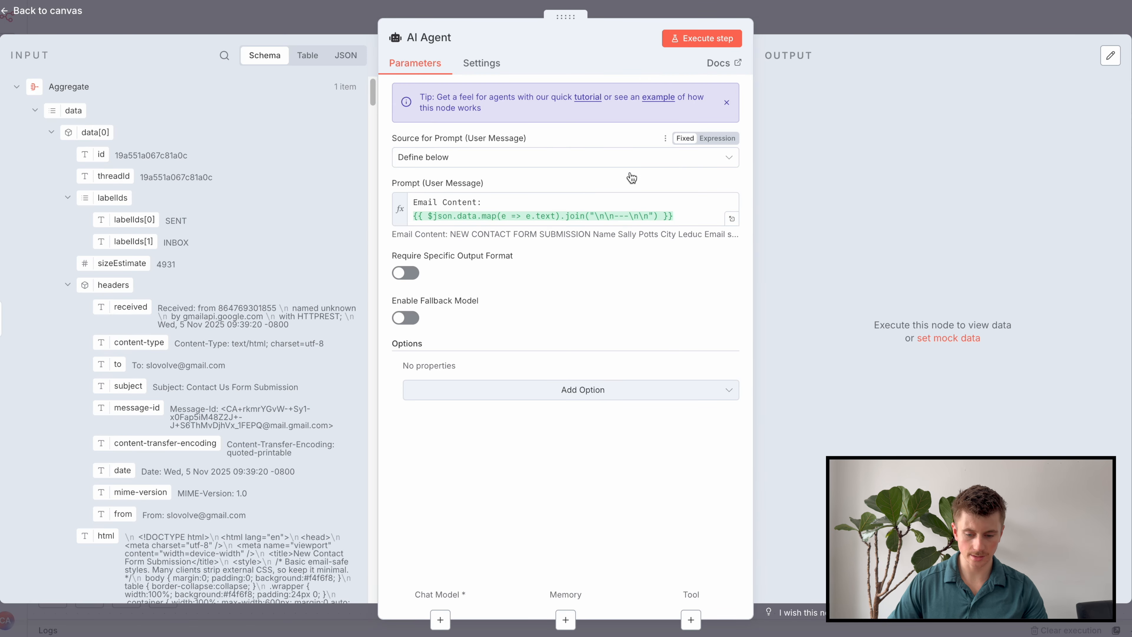
Add a System Message expression, replacing its default text with the auto-repair business analyst prompt.
click(556, 400)
click(475, 428)
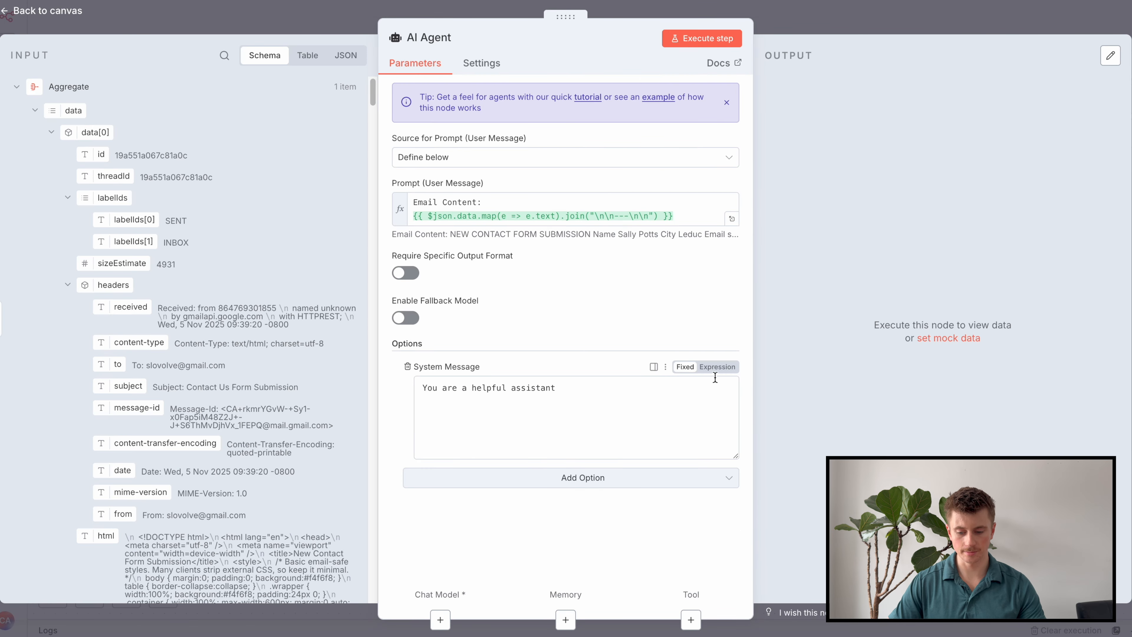
click(716, 367)
click(734, 393)
key(ctrl+a)
key(BackSpace)
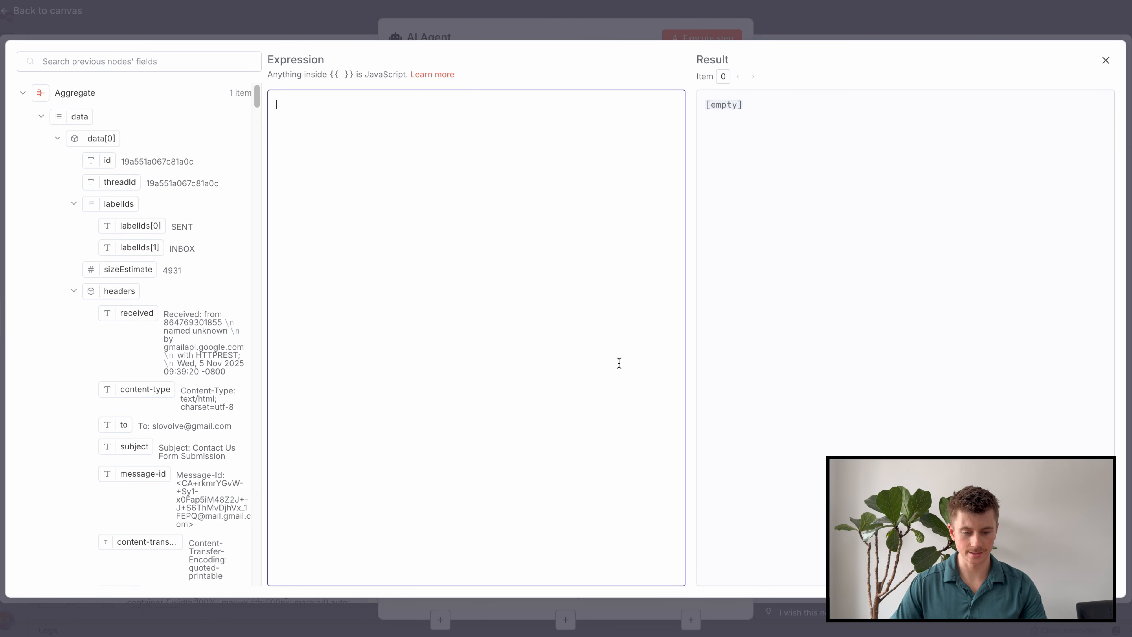
key(ctrl+v)
scroll(624, 352, up, 8)
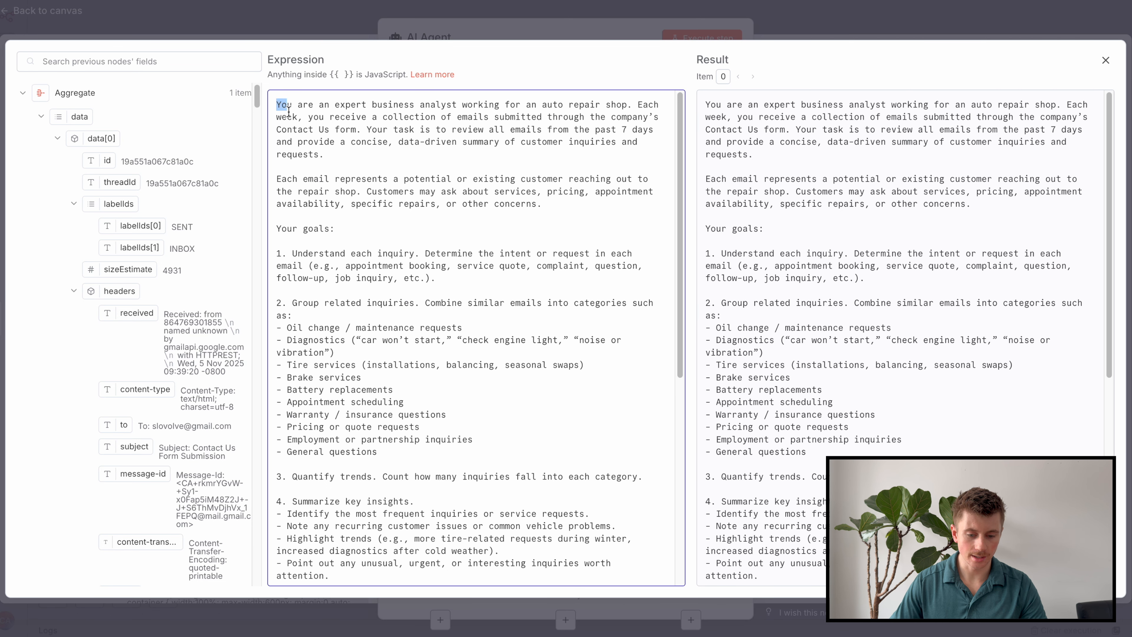
drag(277, 106, 326, 144)
click(326, 144)
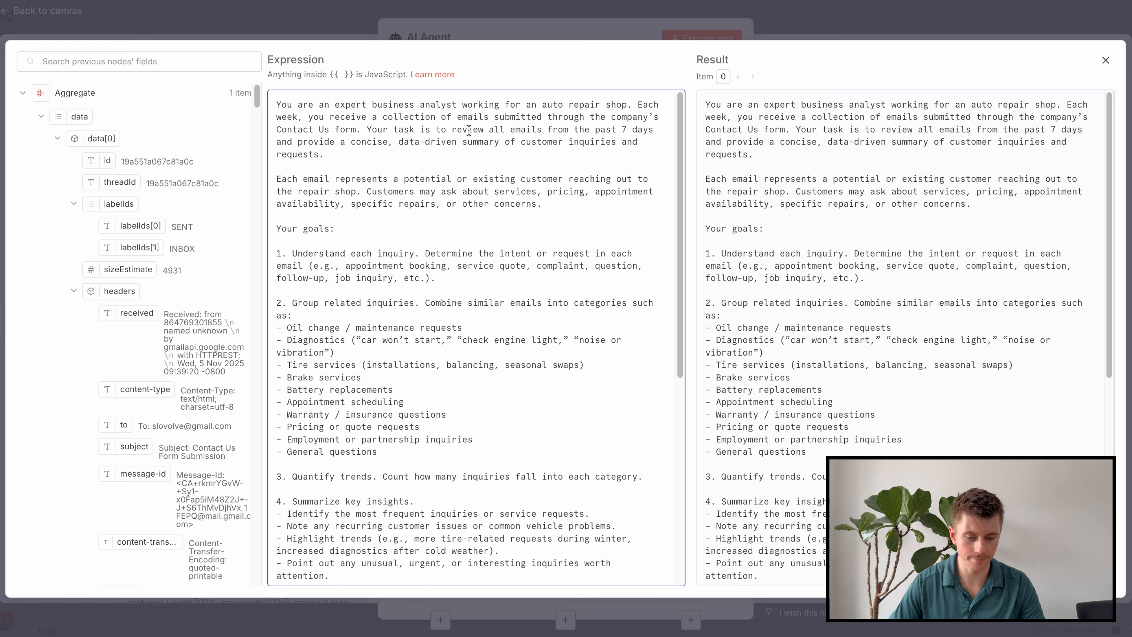
scroll(473, 130, down, 3)
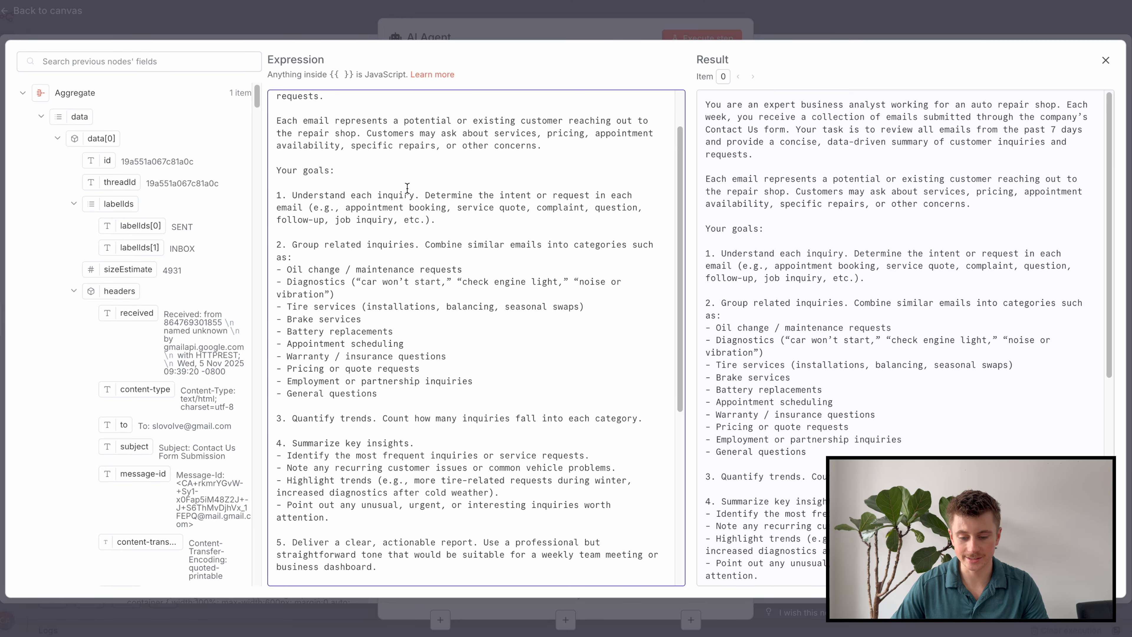
scroll(442, 193, down, 1)
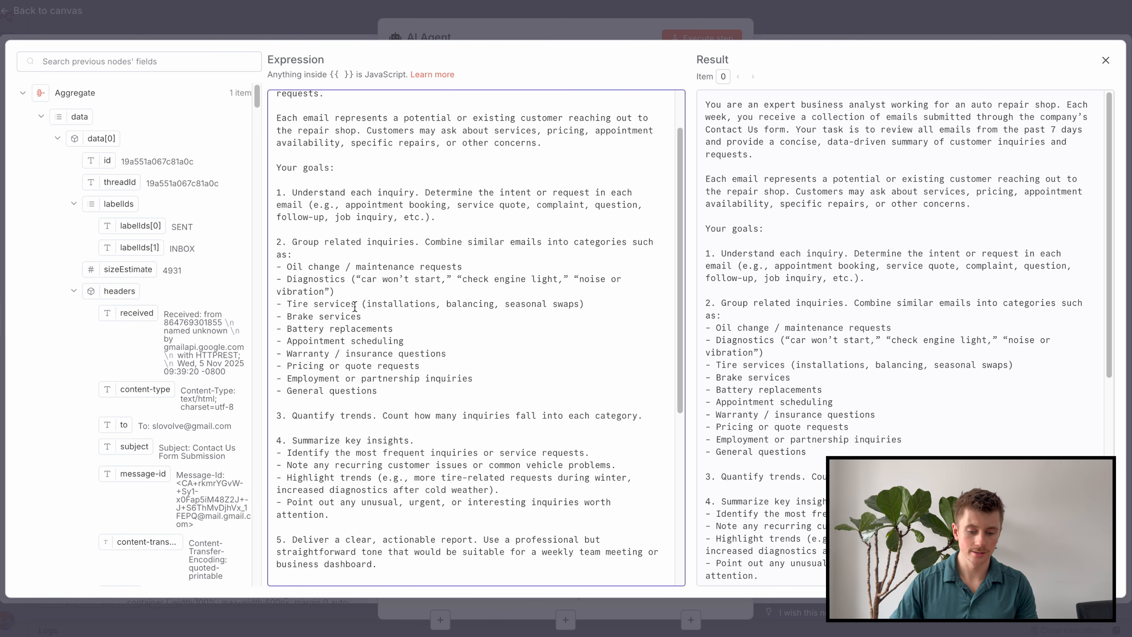
scroll(341, 383, down, 2)
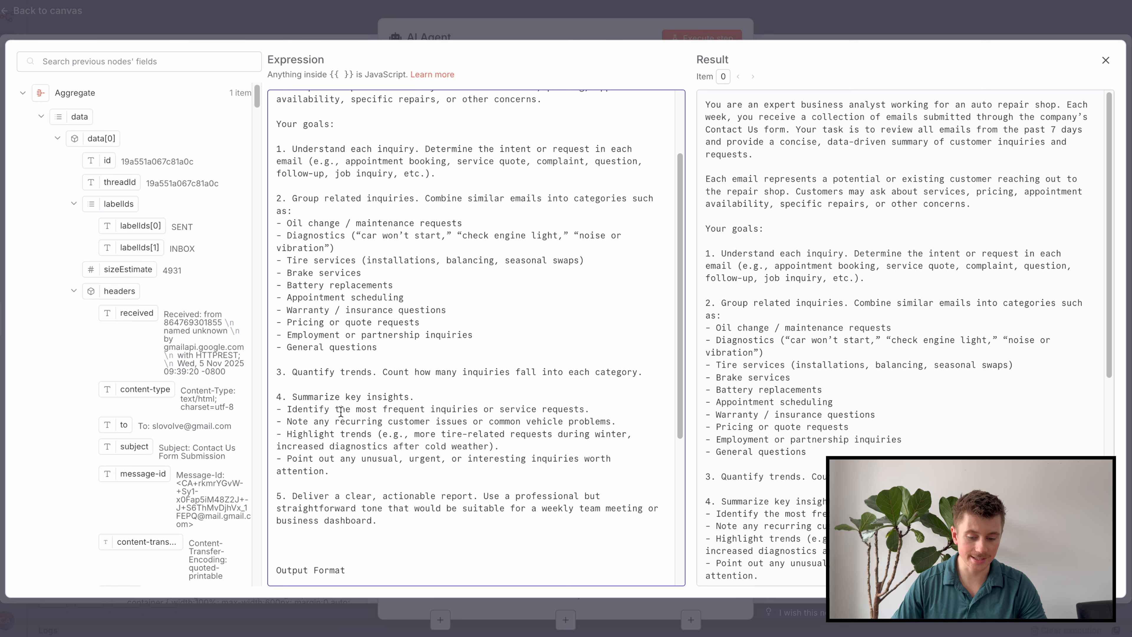
scroll(342, 411, down, 2)
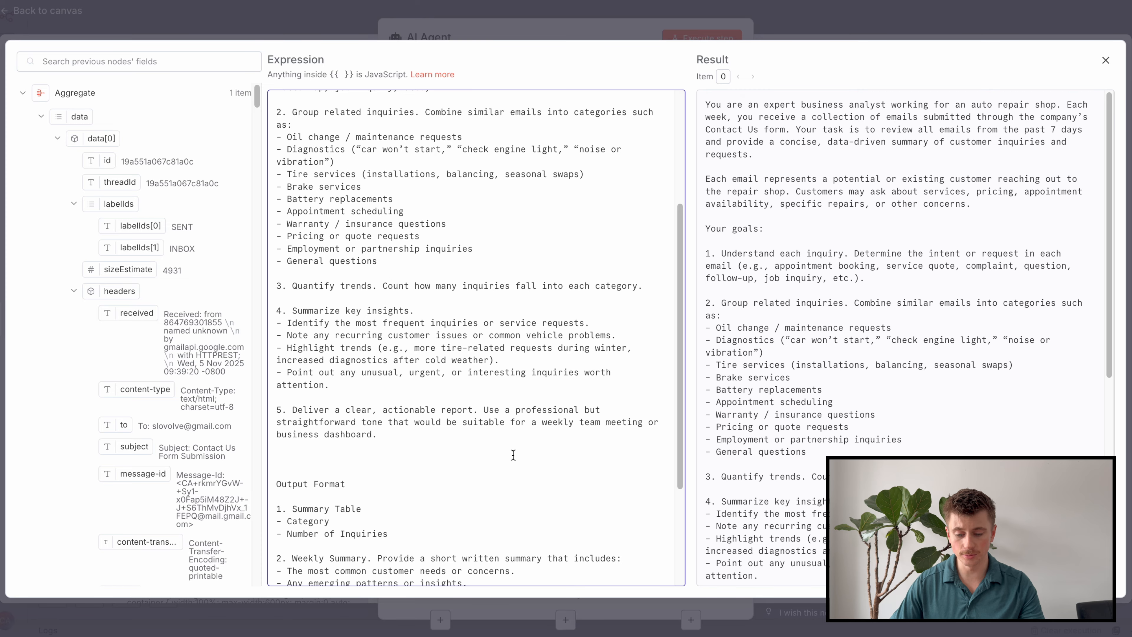
scroll(510, 458, down, 3)
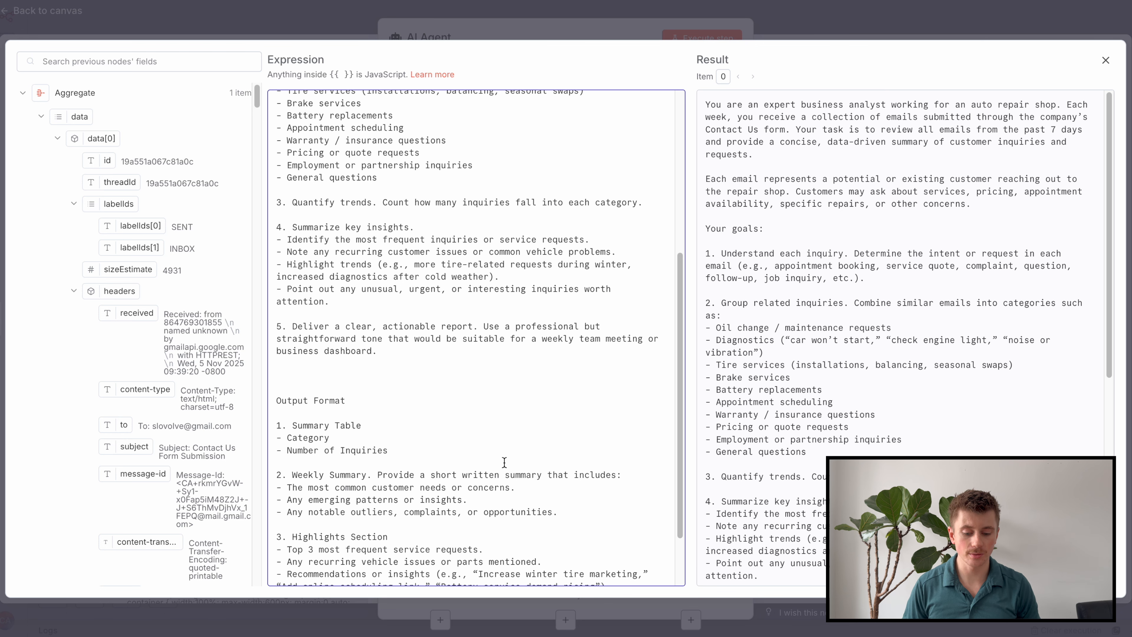
Review the system message's Output Format and Important sections, then close the expression editor.
scroll(496, 463, down, 3)
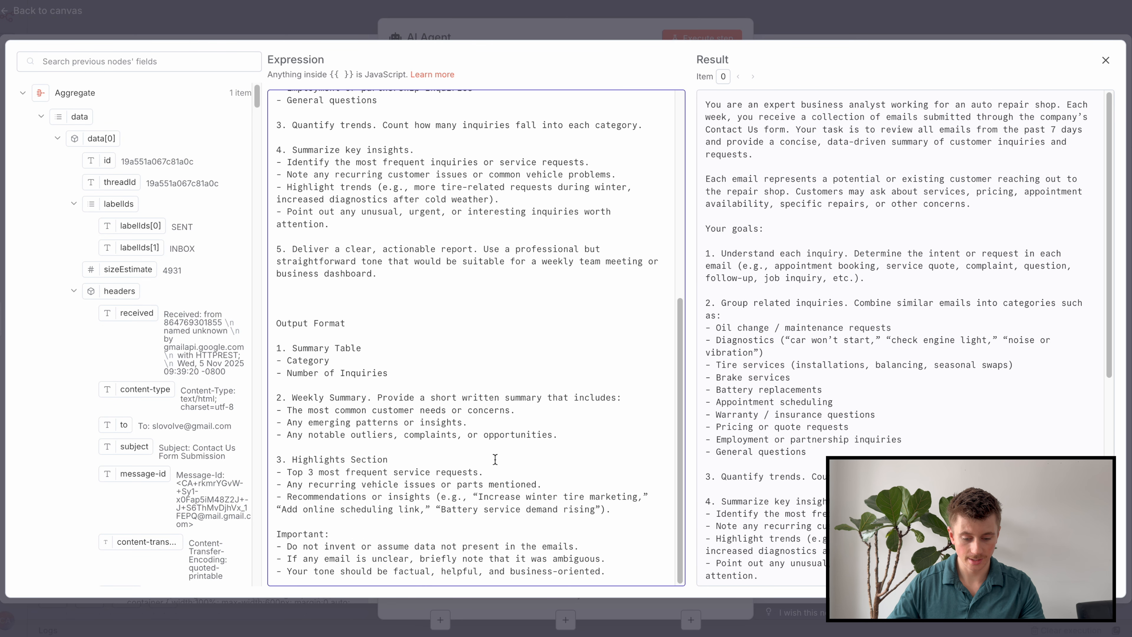
drag(297, 325, 364, 485)
click(364, 485)
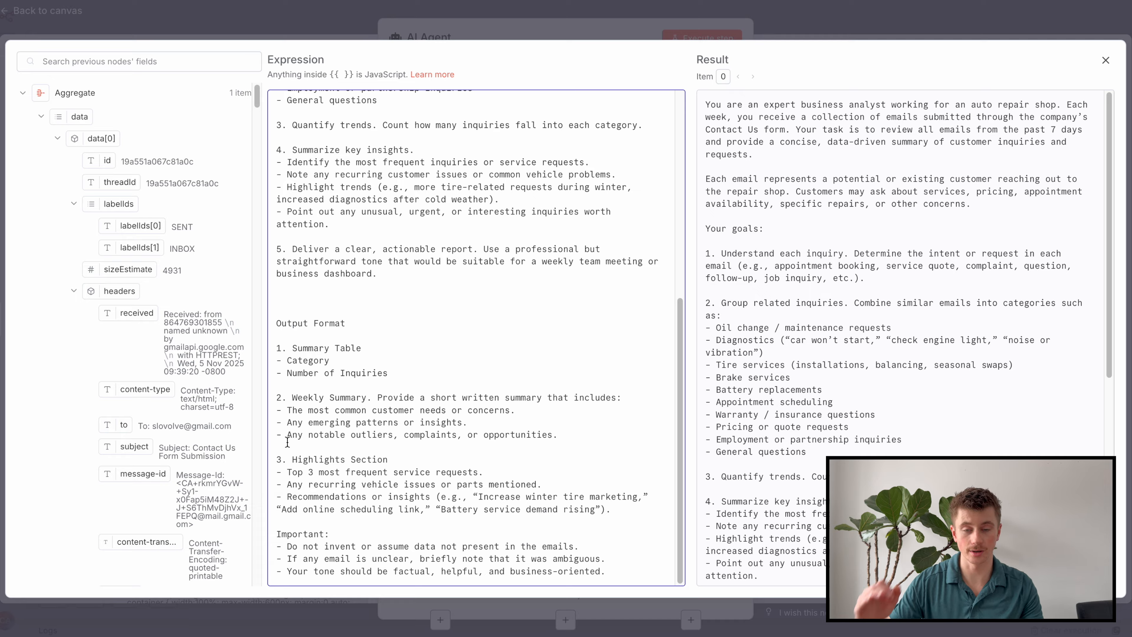
drag(282, 536, 319, 538)
click(321, 537)
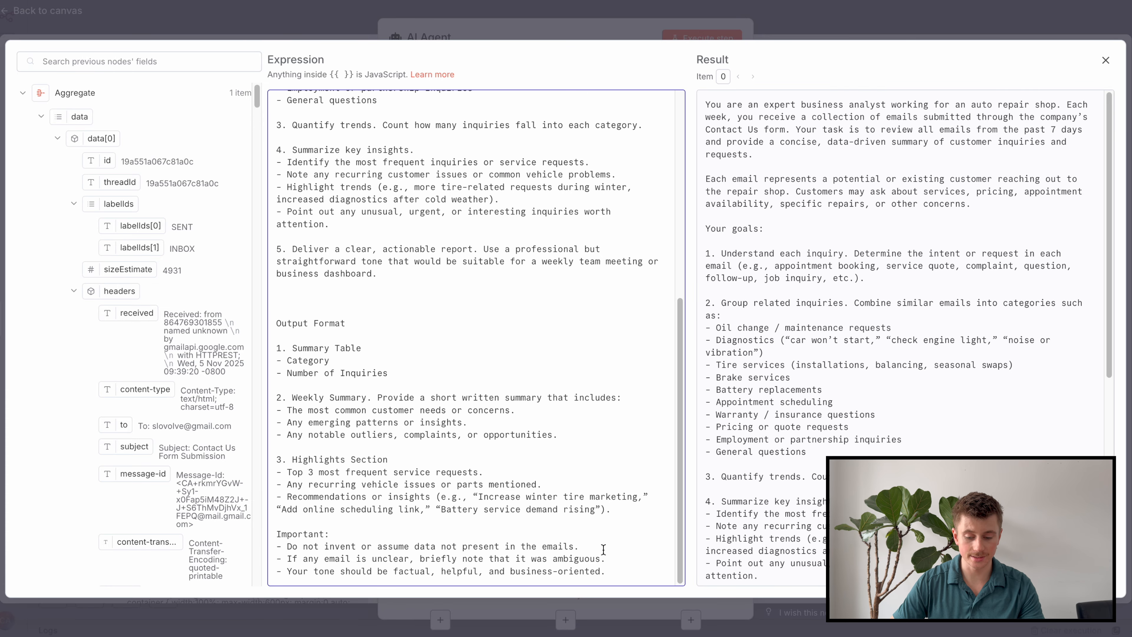
scroll(446, 553, up, 1)
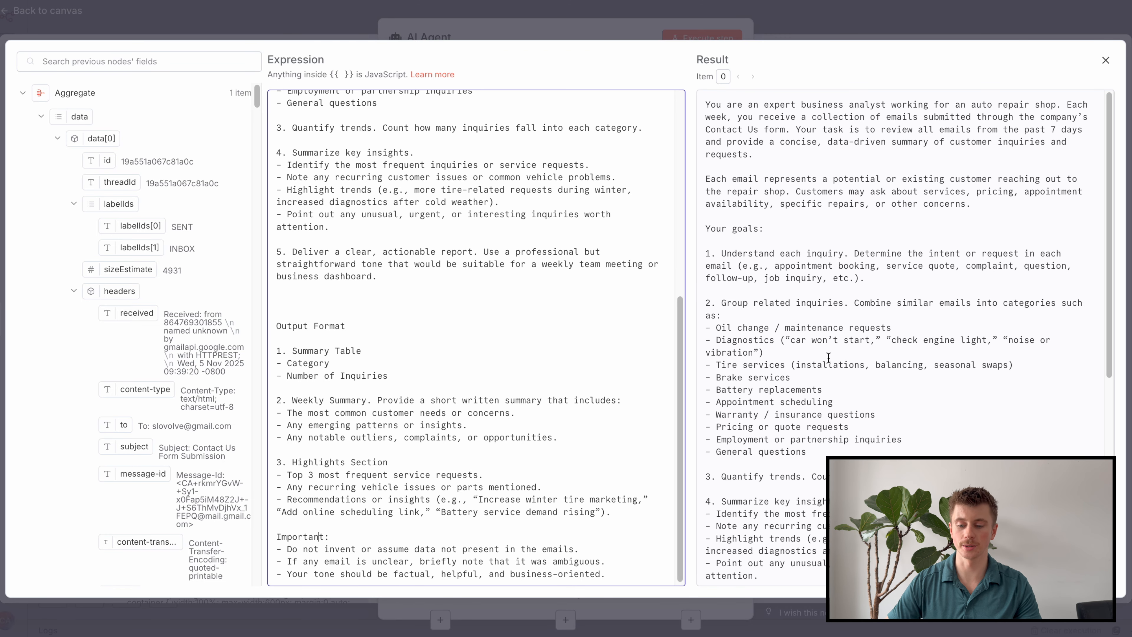
click(911, 27)
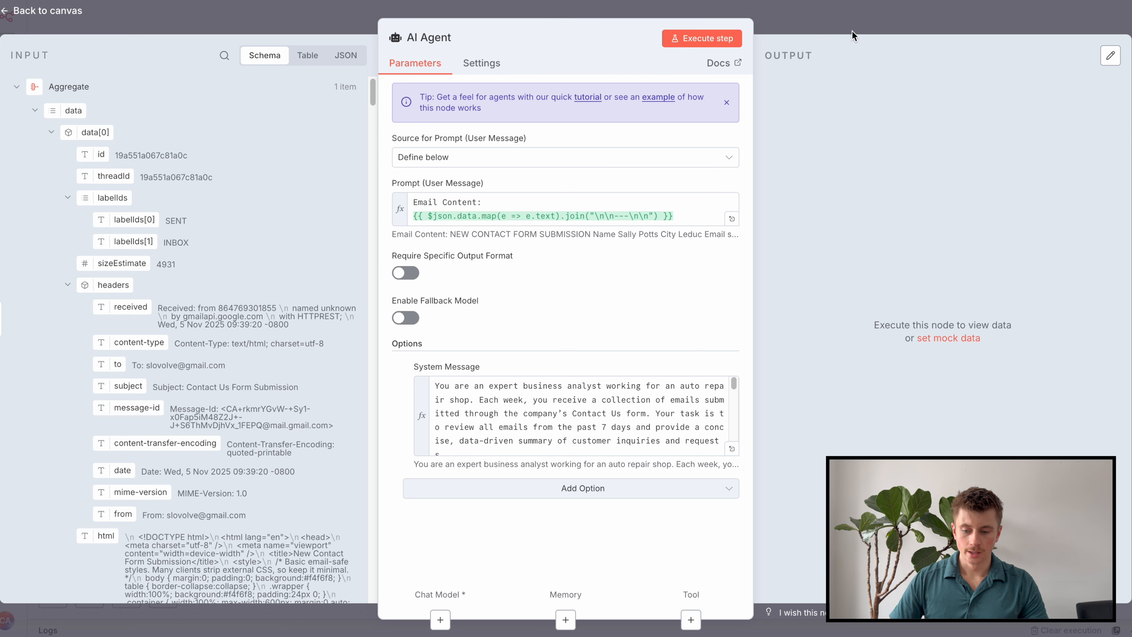
Attach an OpenRouter Chat Model to the AI Agent as its chat model.
click(852, 30)
click(677, 359)
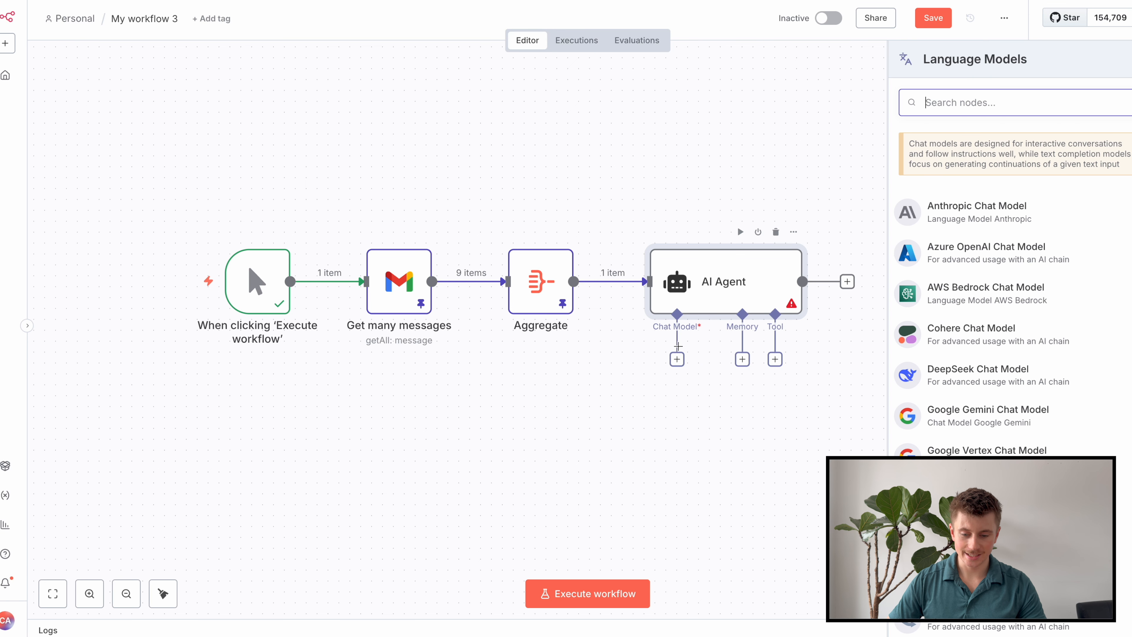
text(open)
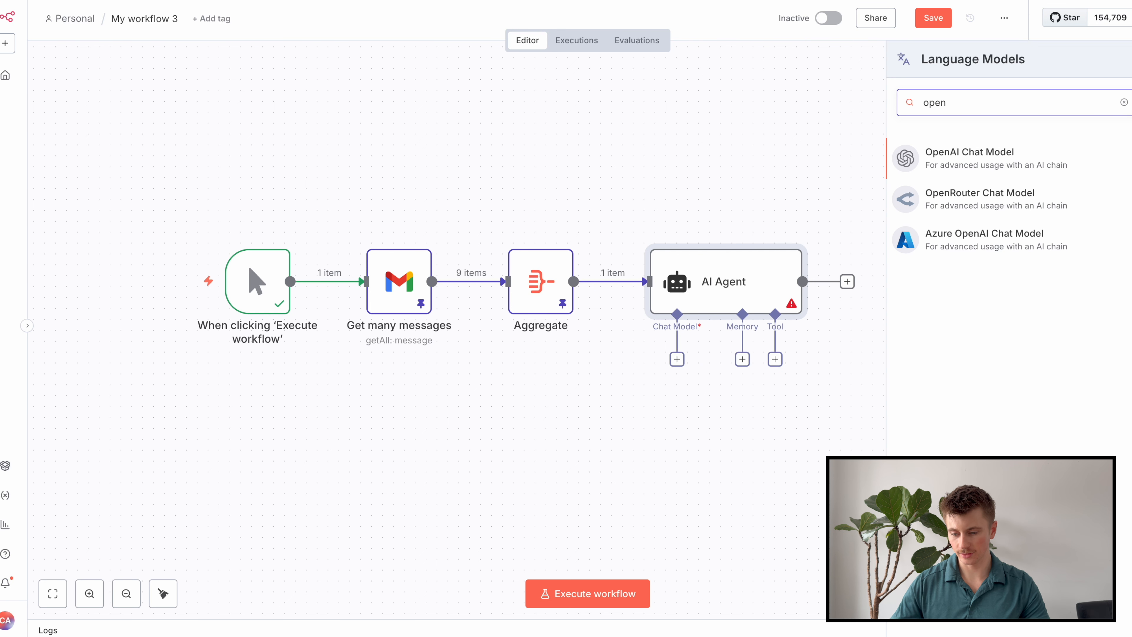
click(971, 205)
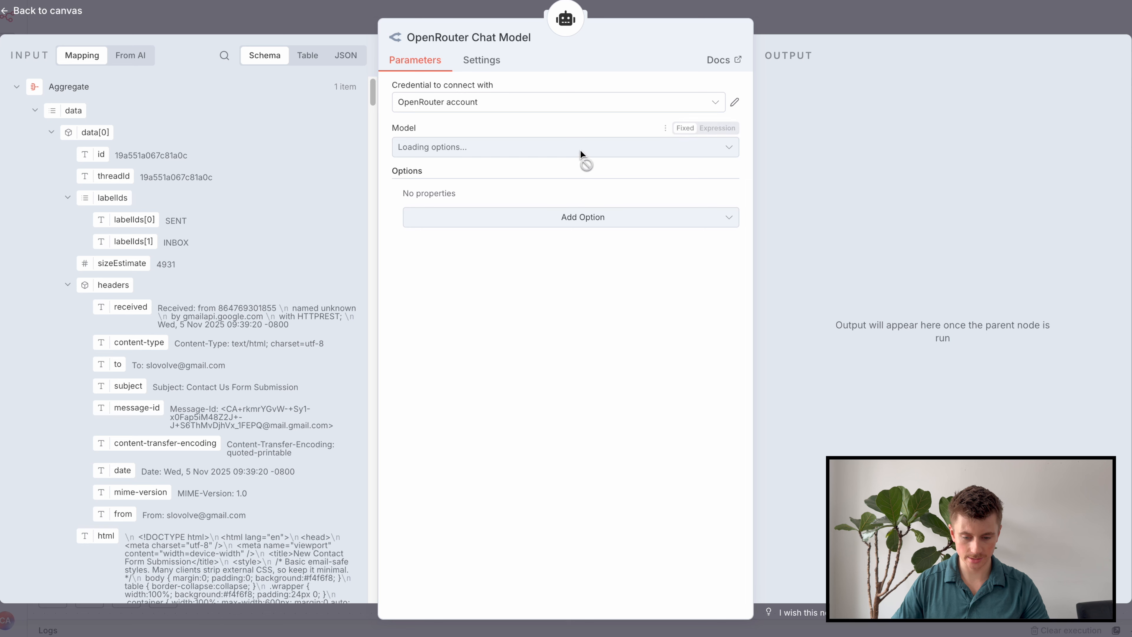
Select openai/gpt-5-mini as the model and return to the canvas.
click(561, 154)
text(cha)
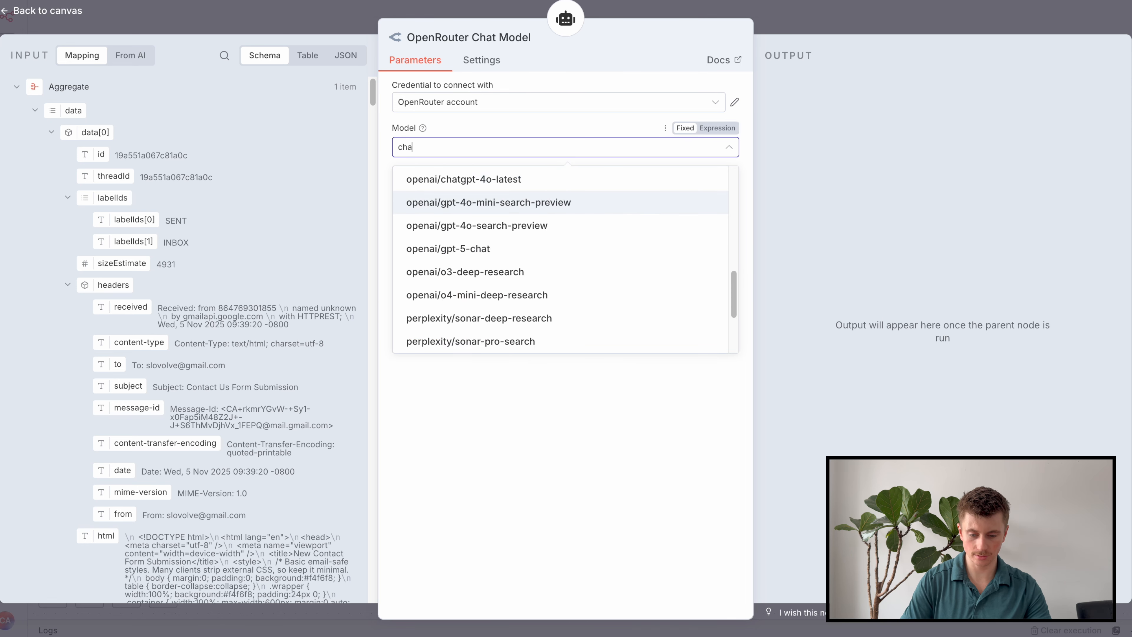
text(t)
key(BackSpace)
key(BackSpace)
key(BackSpace)
text(pgt-5-min)
key(BackSpace)
key(BackSpace)
key(BackSpace)
key(BackSpace)
key(BackSpace)
key(BackSpace)
key(BackSpace)
key(BackSpace)
key(BackSpace)
text(gpt)
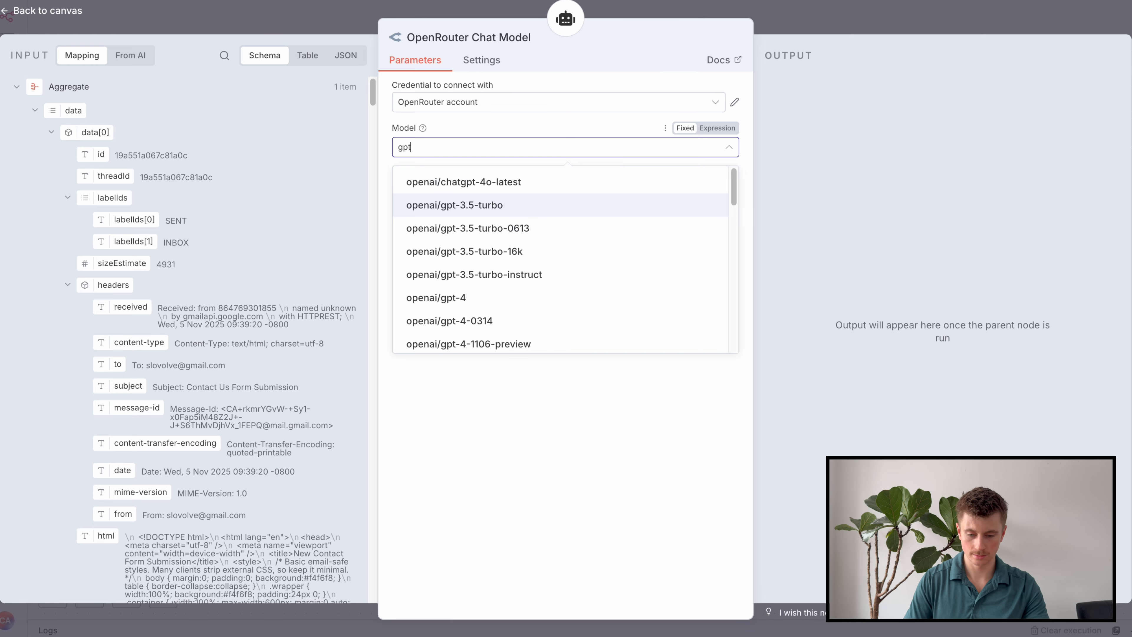
text(-5-m)
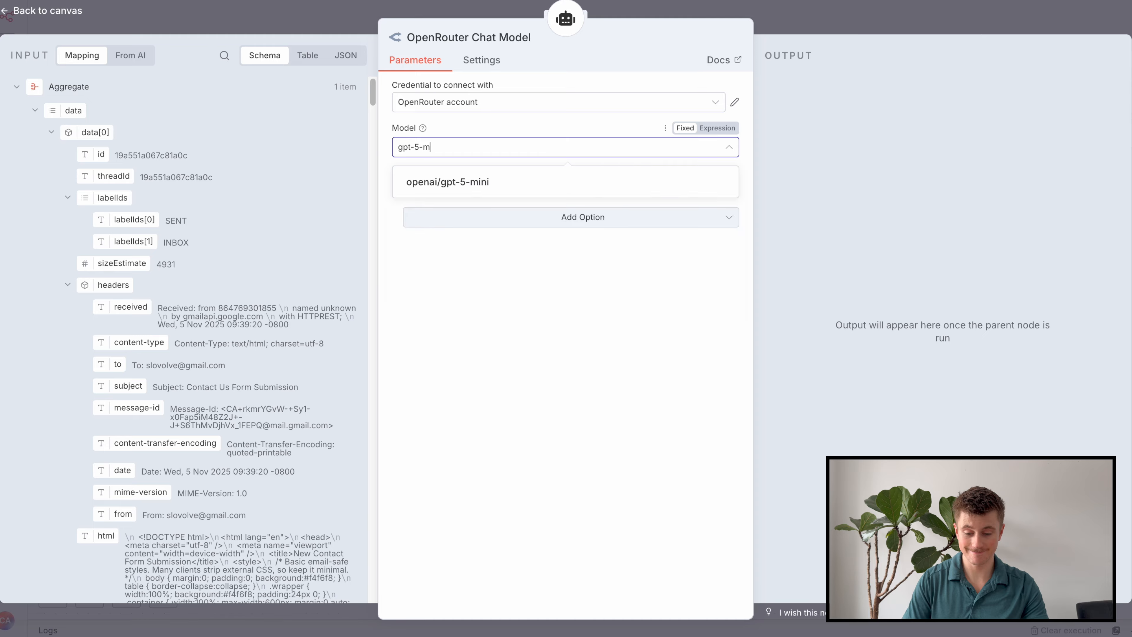
text(in)
key(Return)
click(849, 10)
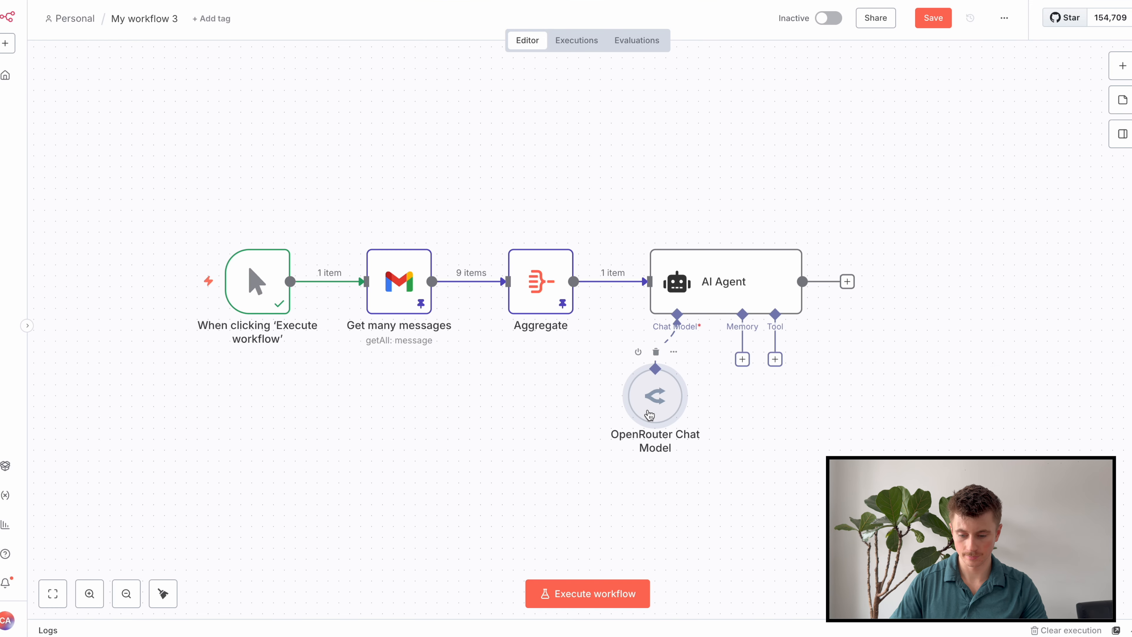
Run the AI Agent to produce the inquiry-category summary table and pin its output.
double_click(763, 285)
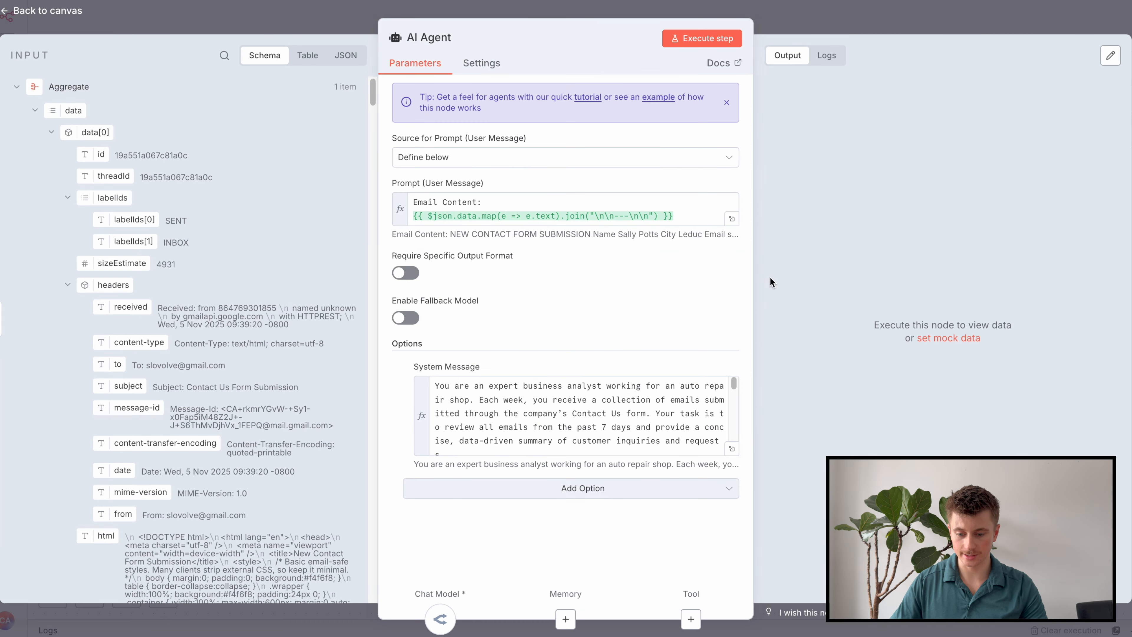
click(700, 40)
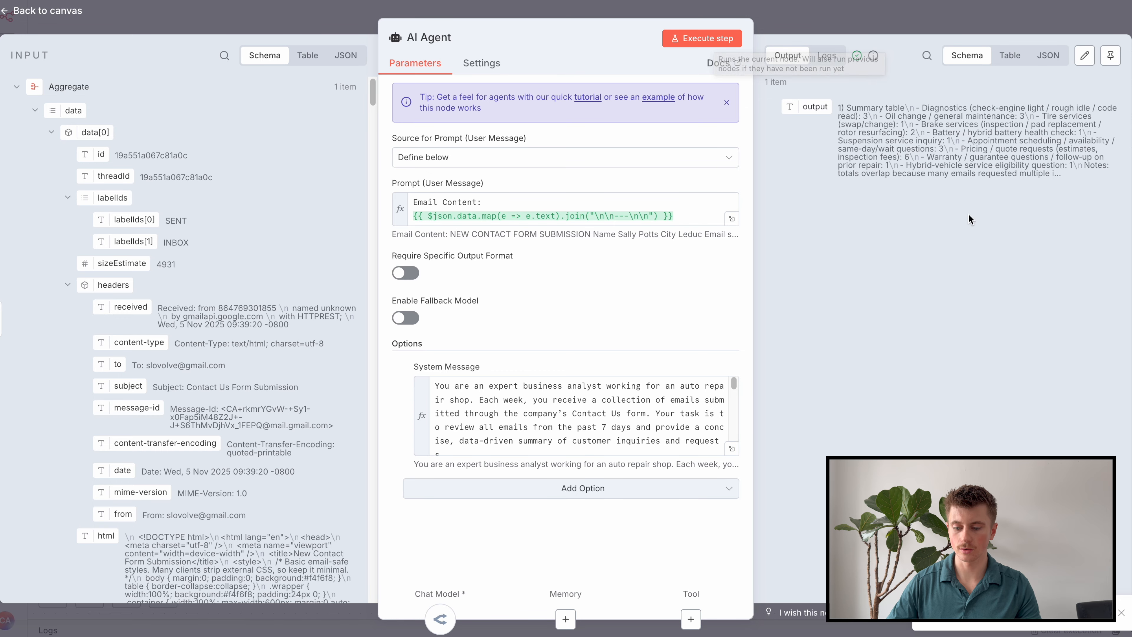
click(1110, 56)
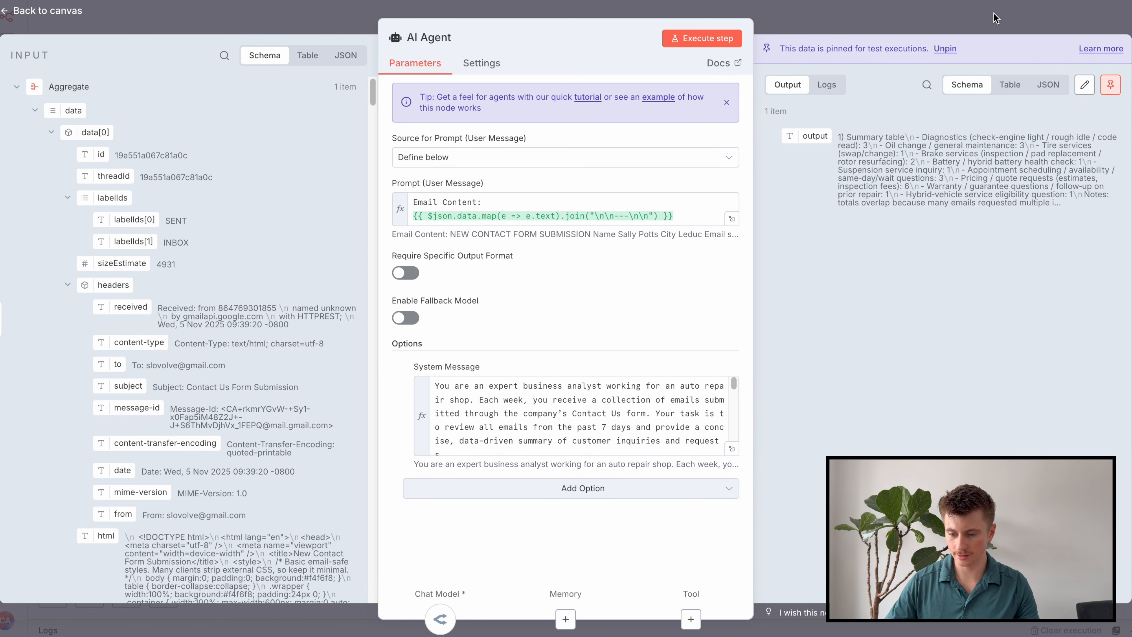
click(997, 18)
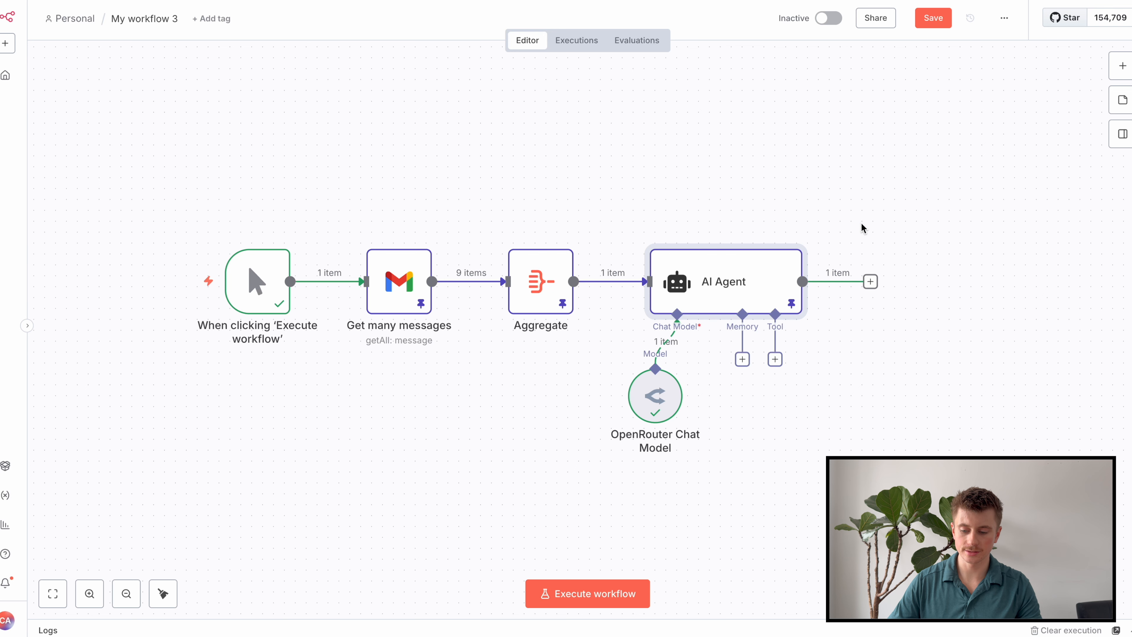
drag(870, 210, 784, 200)
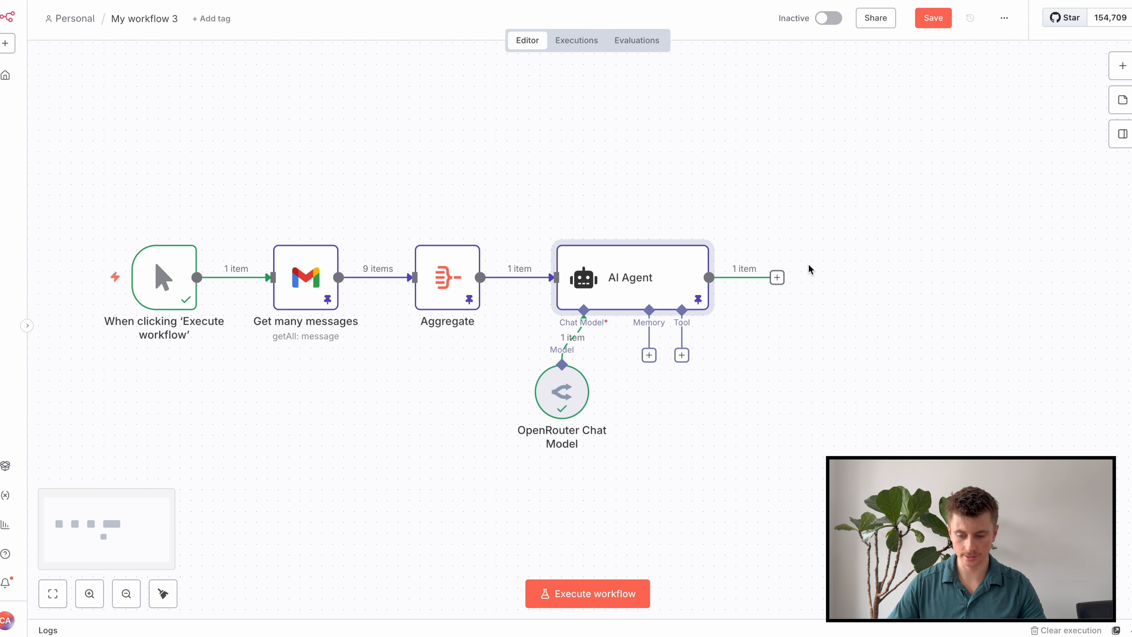
Add a Gmail 'Send a message' step using the Gmail account 2 credential.
key(Tab)
text(gmail)
click(1049, 153)
scroll(1028, 191, down, 5)
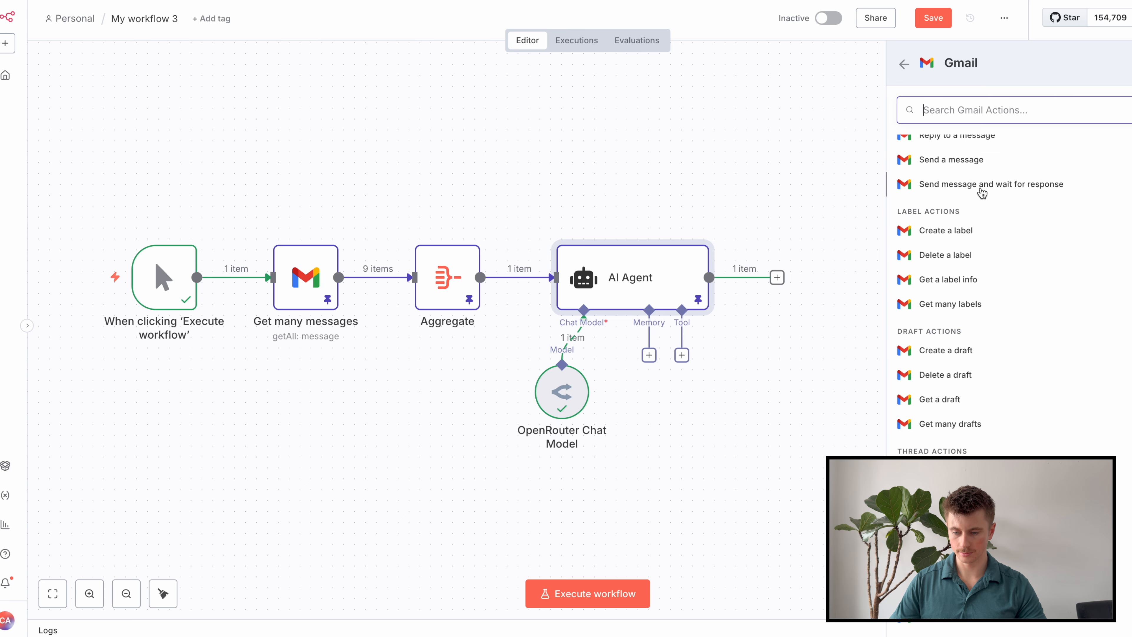
click(964, 160)
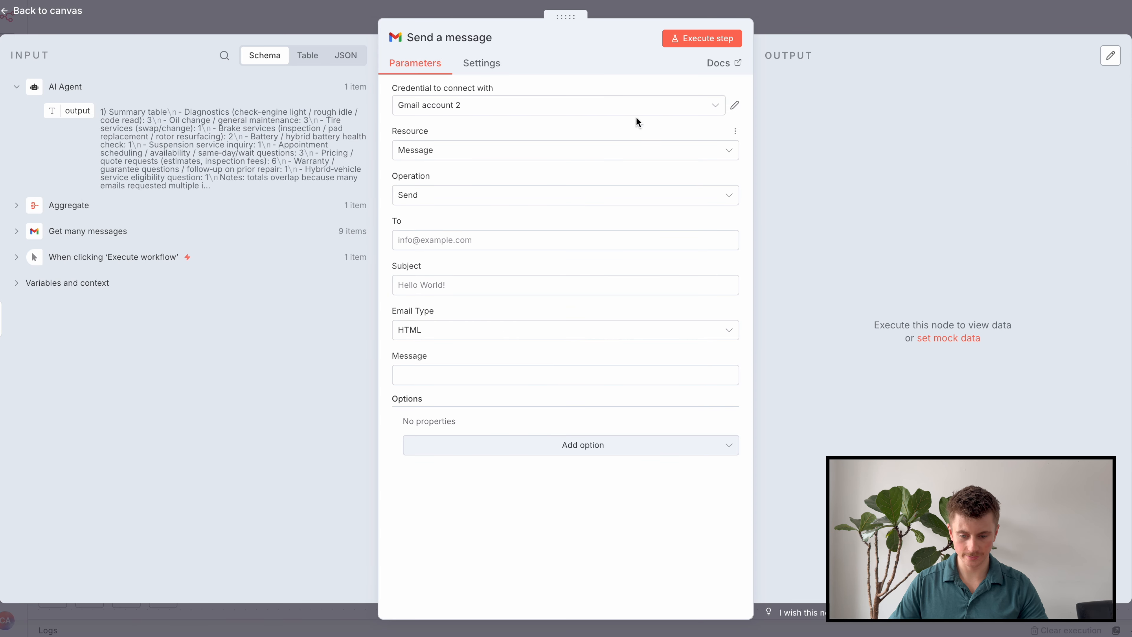
click(635, 110)
click(576, 171)
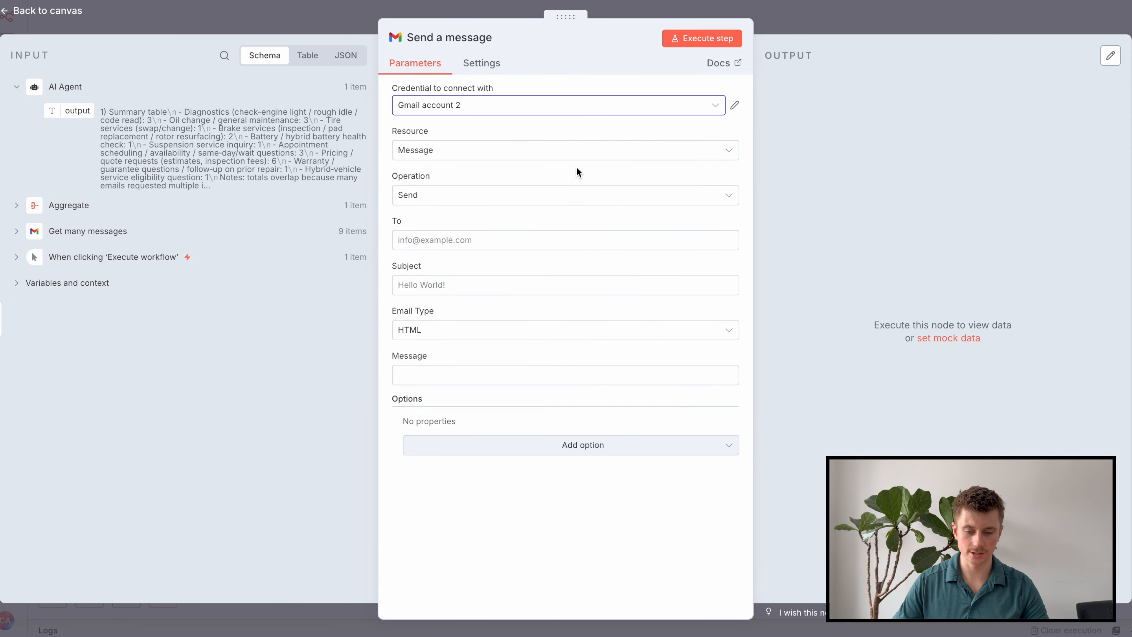
Enter the recipient's e-mail address, subject 'Analysis of the Weeks Contact Us Form Submissions', and Text email type.
click(476, 239)
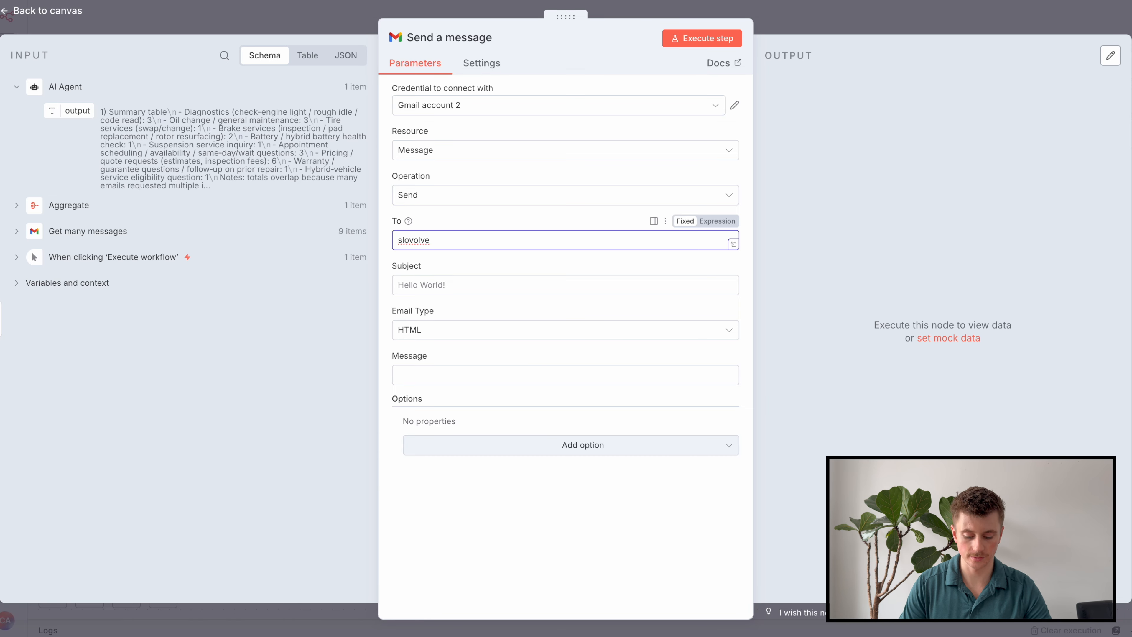
click(492, 277)
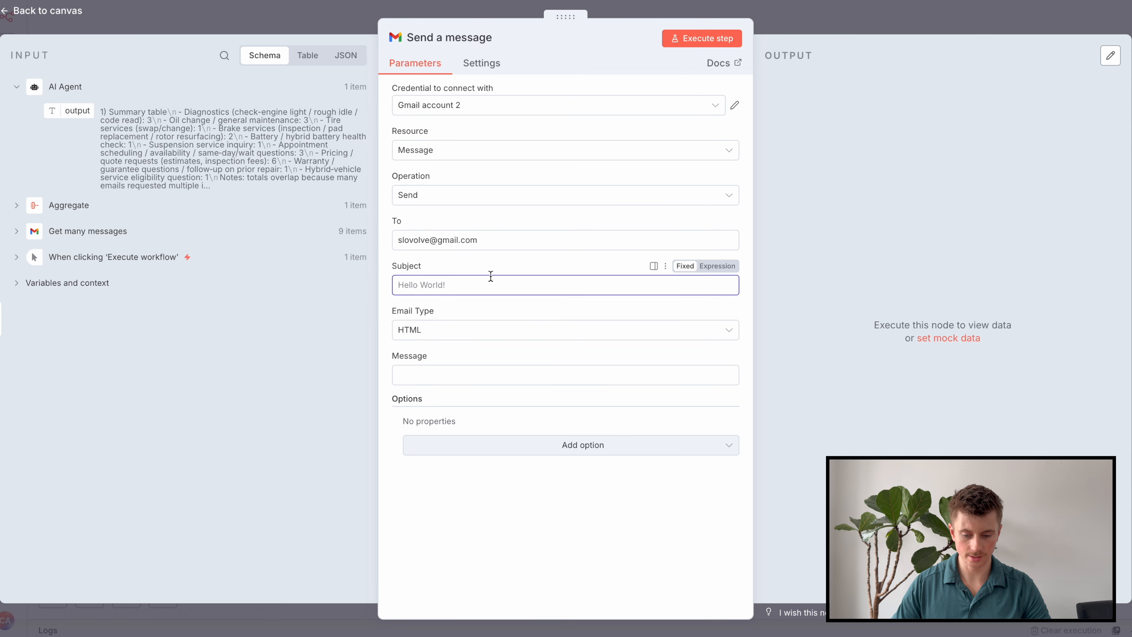
text(Analysis of the Weeks Contact Us Form Submissions)
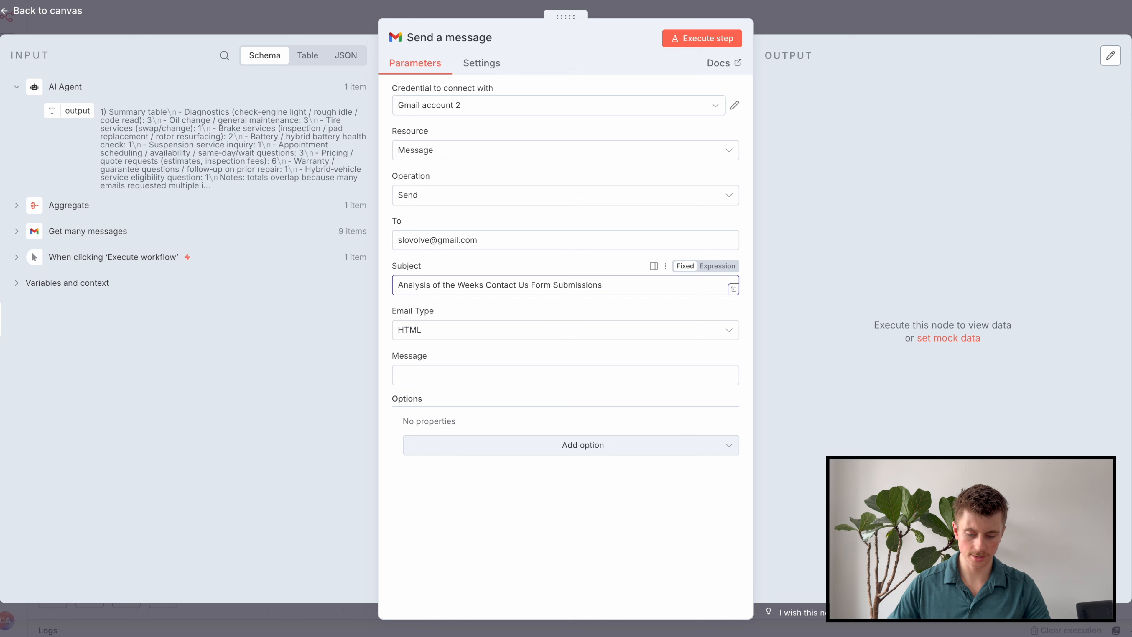
click(488, 330)
click(486, 364)
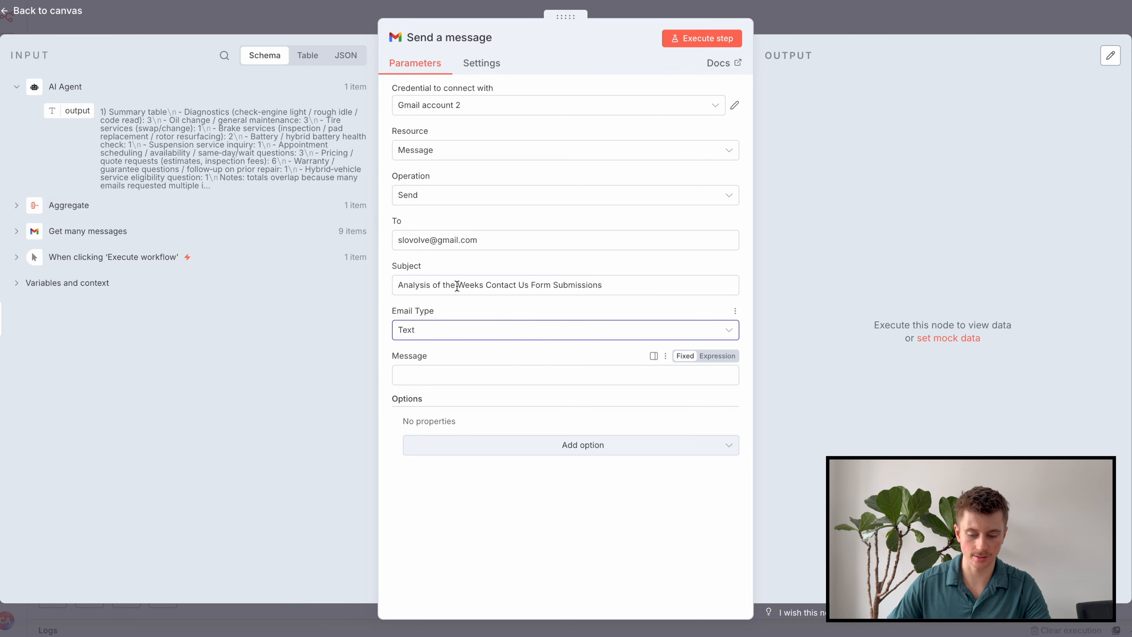
Set the message body to an expression holding the AI Agent output, then test-run the step.
click(732, 379)
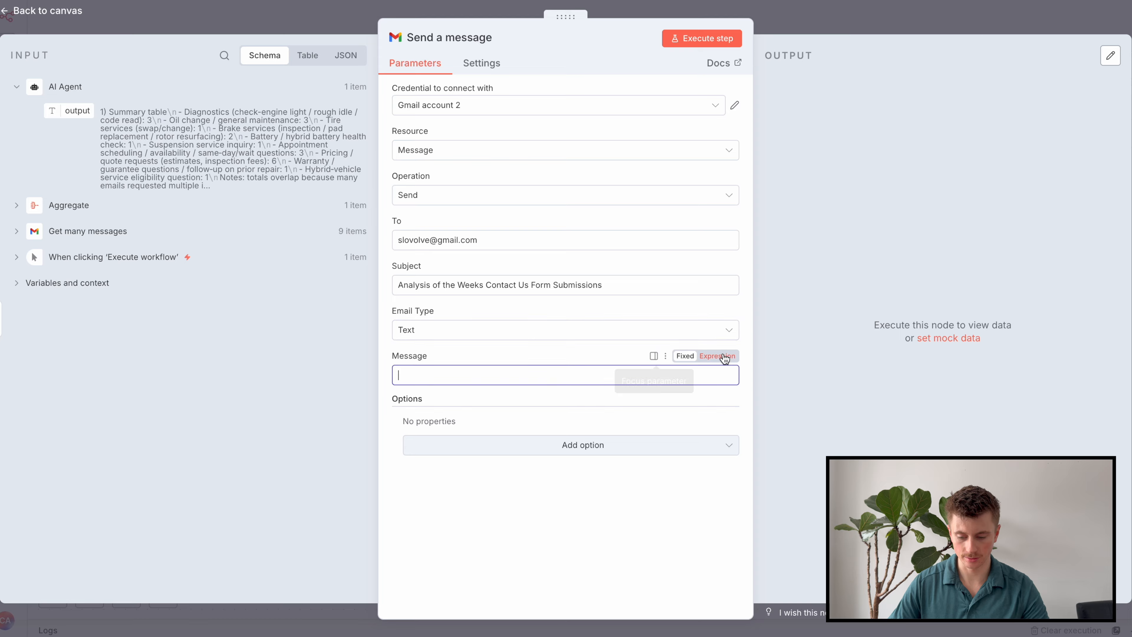
click(718, 355)
click(732, 379)
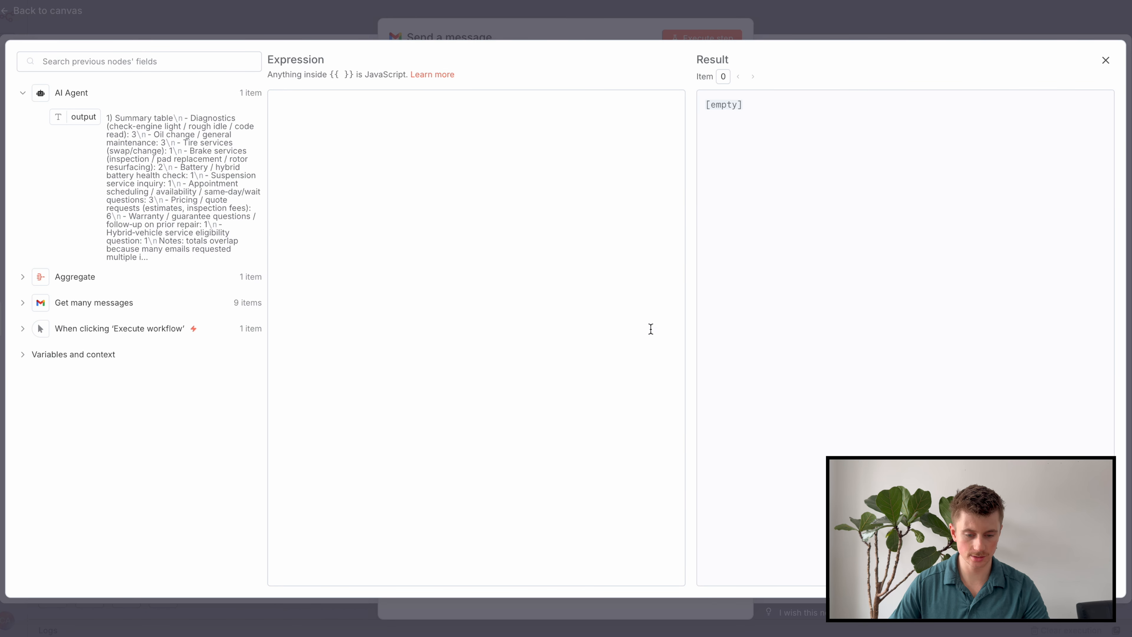
drag(80, 117, 461, 126)
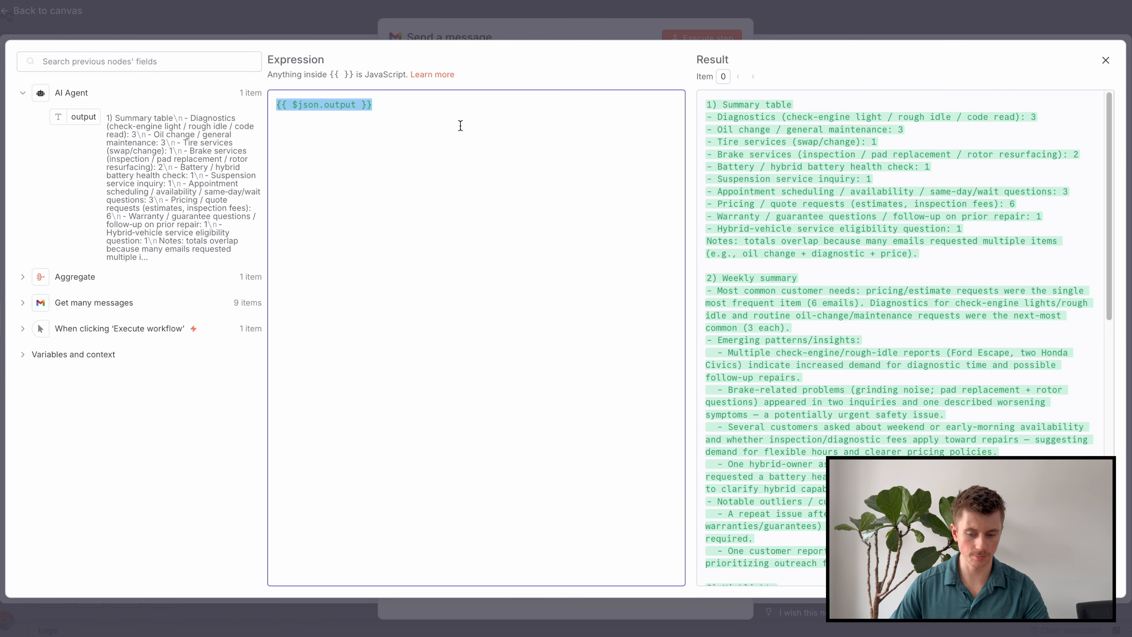
click(515, 28)
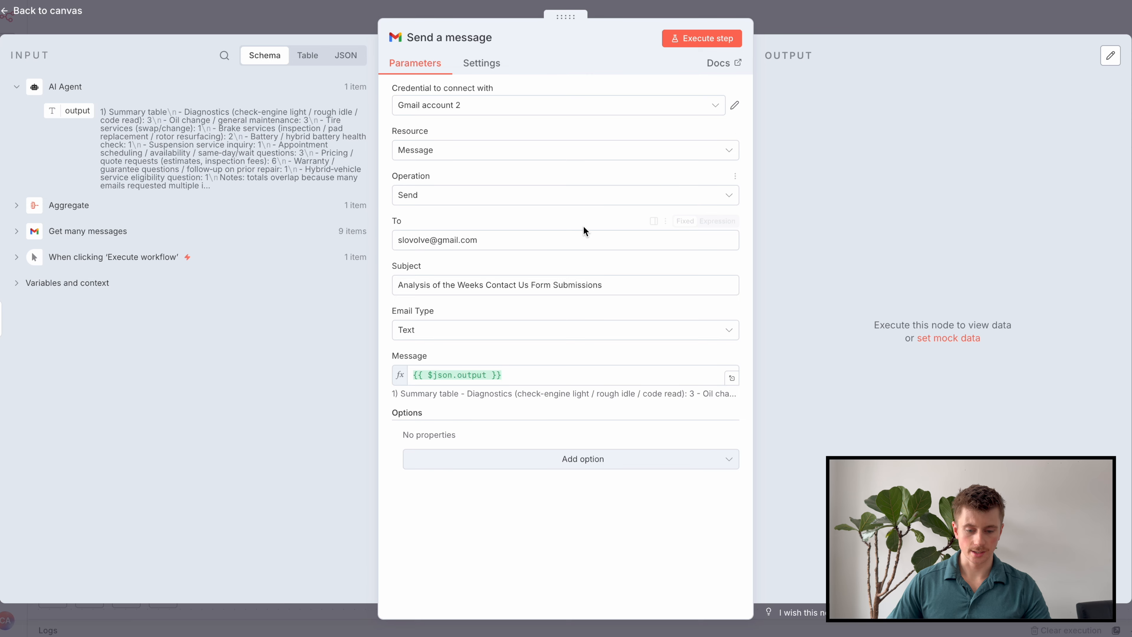
click(676, 42)
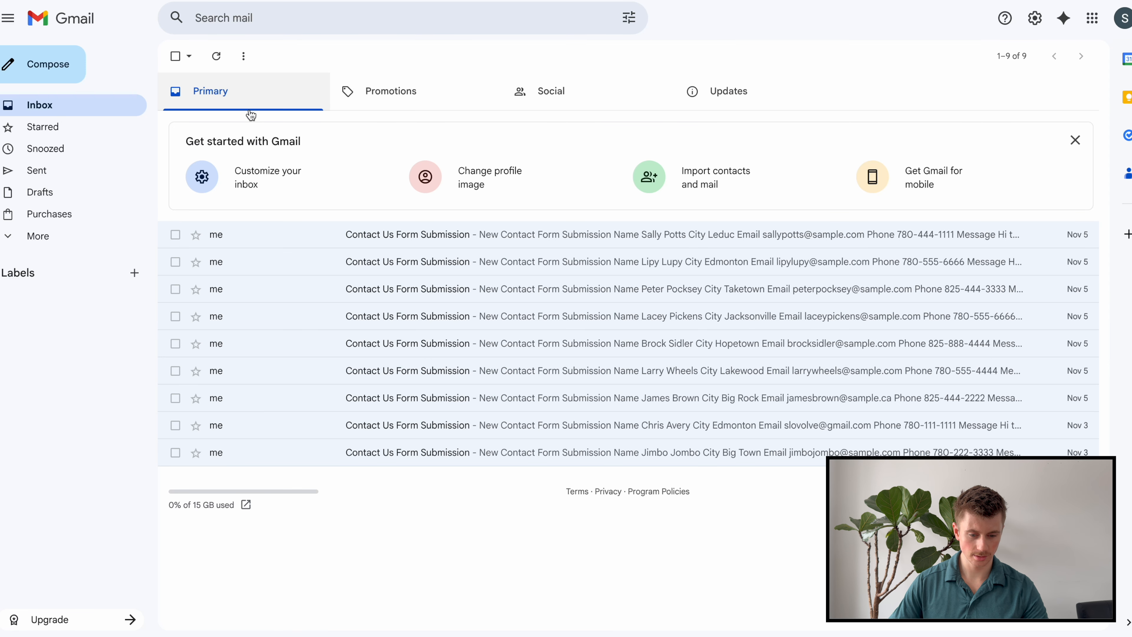
Open the newly arrived analysis email and read its emerging patterns section.
click(218, 58)
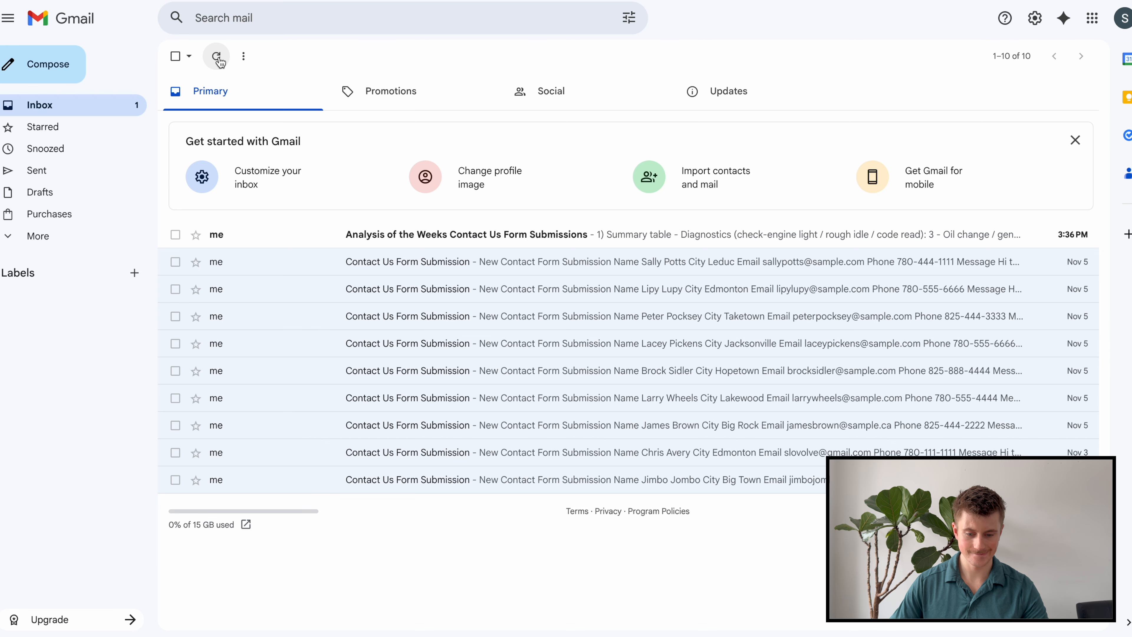
click(529, 248)
scroll(536, 259, down, 6)
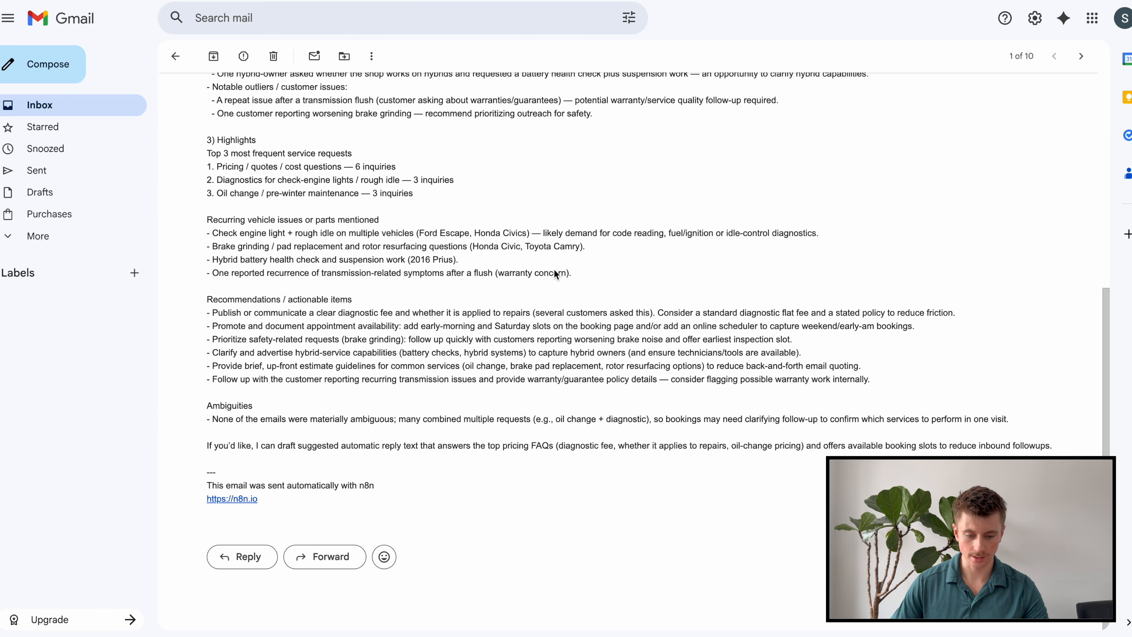
scroll(324, 310, up, 6)
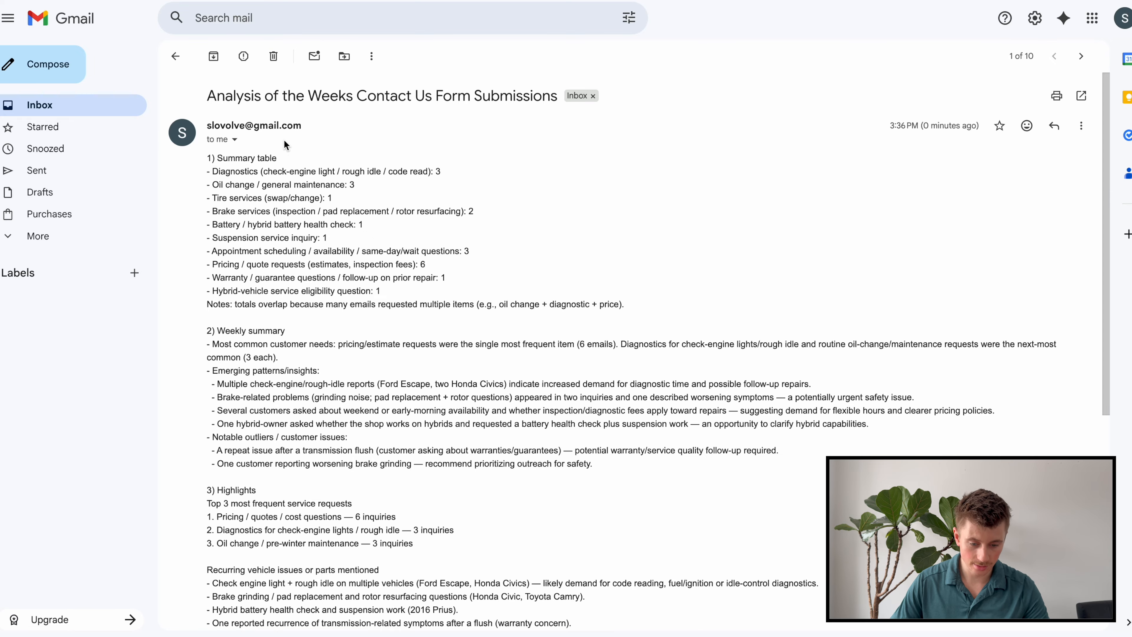
scroll(287, 308, down, 8)
scroll(235, 207, up, 5)
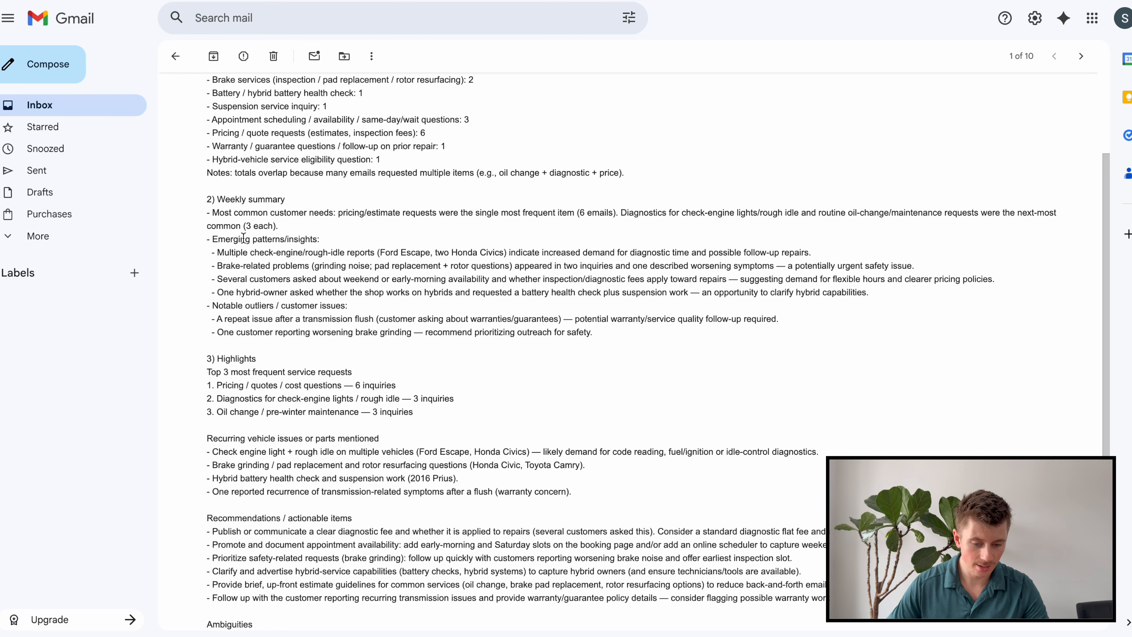
drag(233, 240, 256, 274)
click(256, 274)
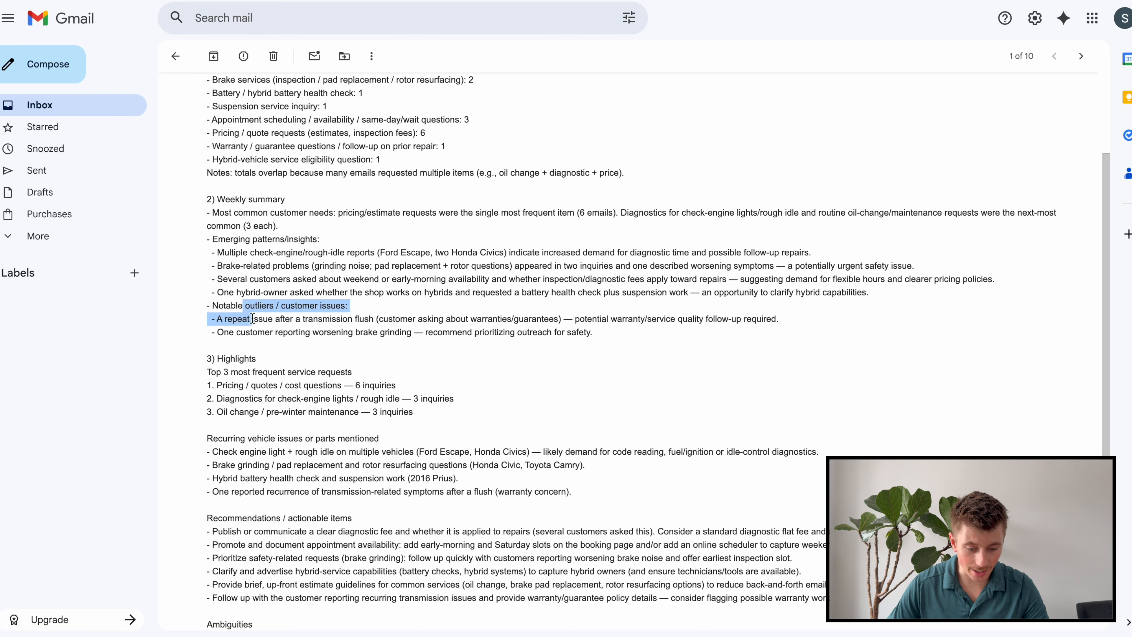
Scroll through the highlights, including the oil change maintenance item.
scroll(258, 317, down, 1)
scroll(258, 317, down, 1)
drag(223, 331, 324, 334)
click(324, 334)
drag(222, 353, 384, 359)
click(273, 345)
click(277, 366)
drag(234, 371, 305, 372)
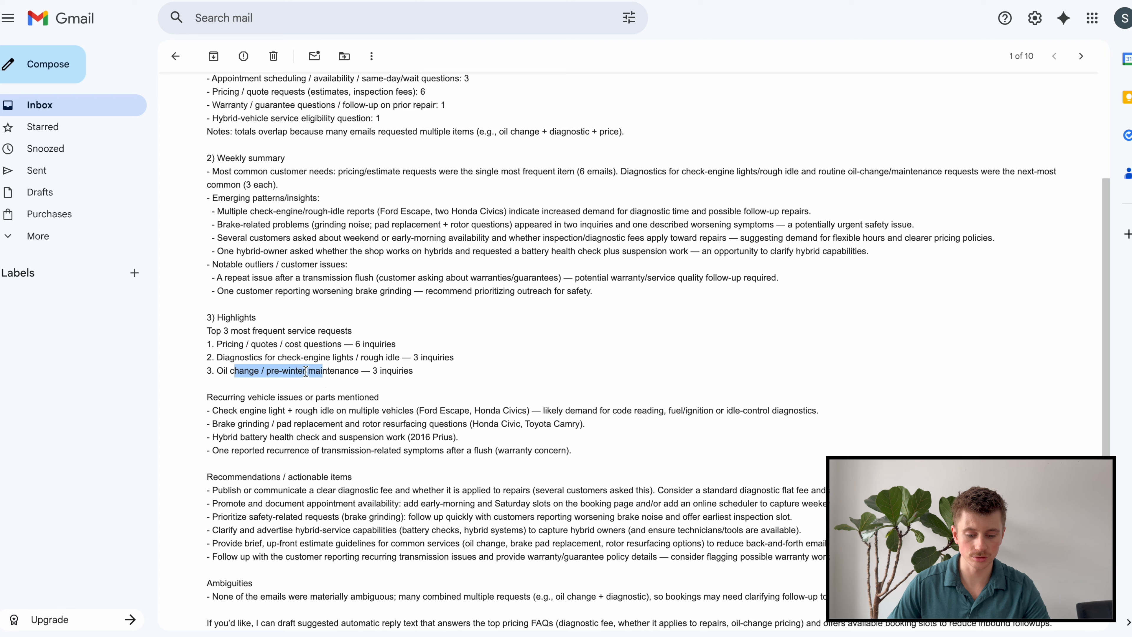
Read the issues list and the recommendations at the end of the email.
scroll(329, 360, down, 1)
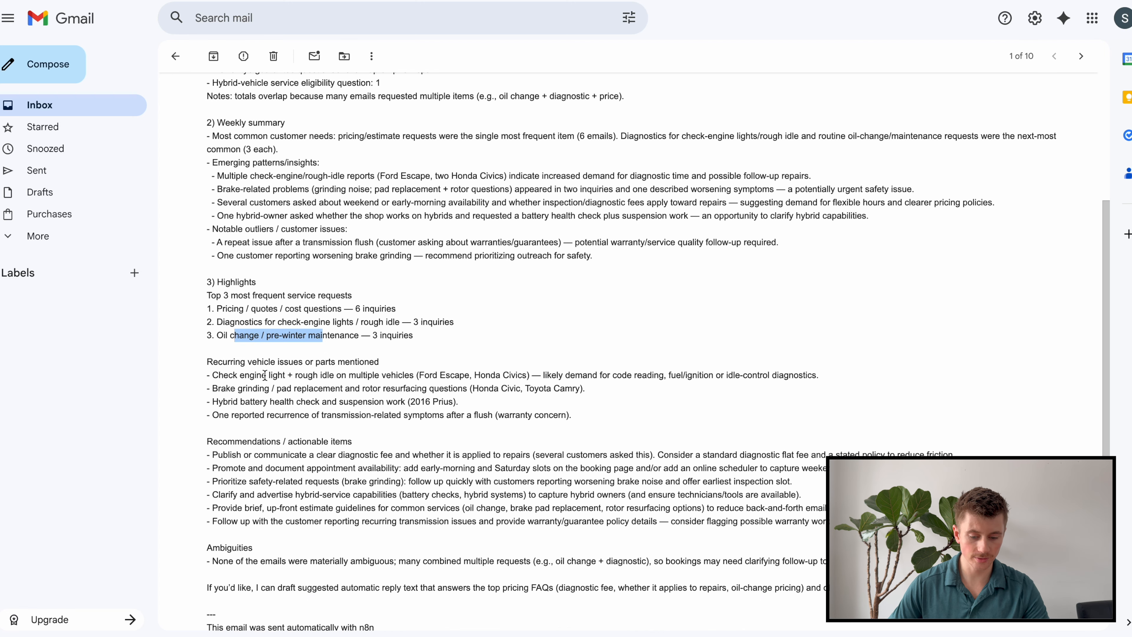
drag(239, 380, 305, 417)
click(305, 417)
scroll(245, 365, down, 3)
drag(245, 346, 331, 417)
click(352, 376)
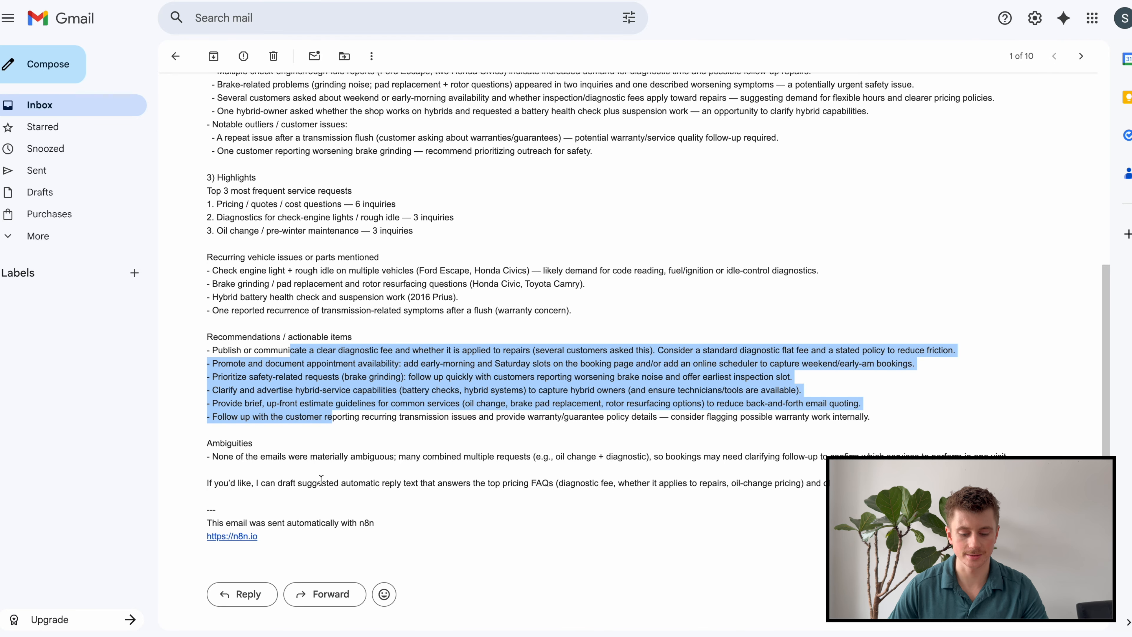
click(264, 382)
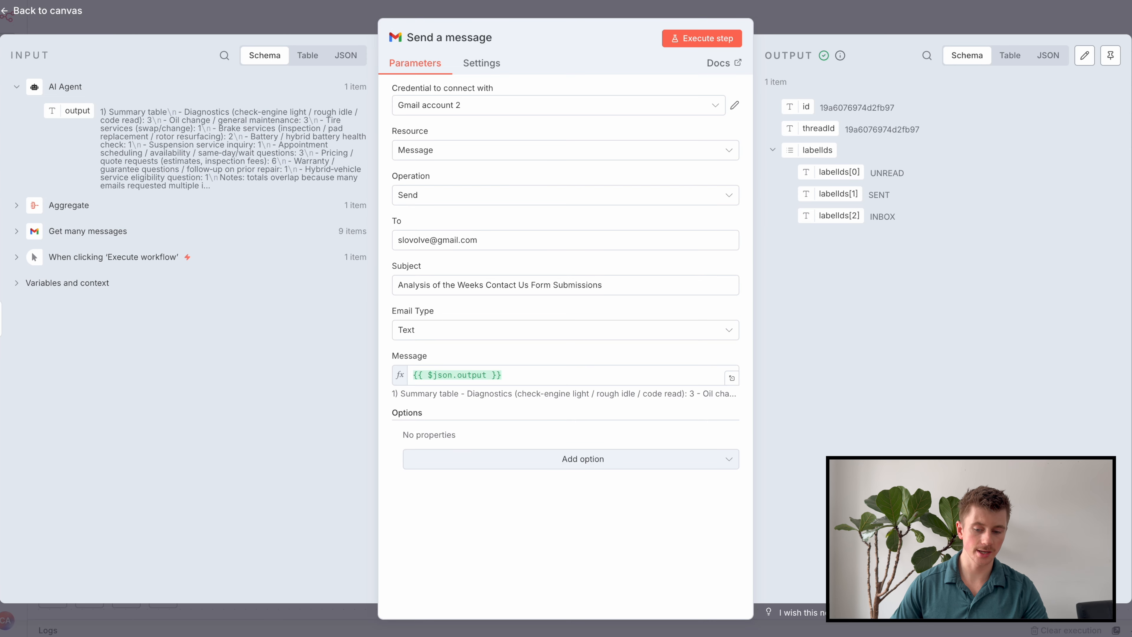
Save the workflow, delete the manual trigger, and add an 'On a schedule' trigger node.
click(865, 16)
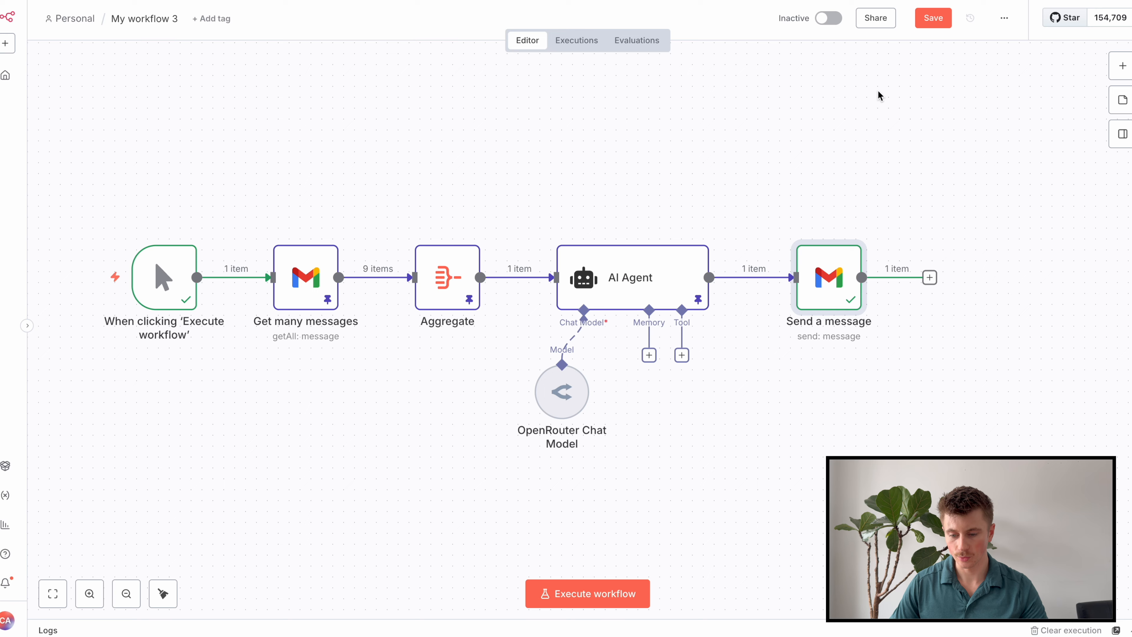
click(933, 18)
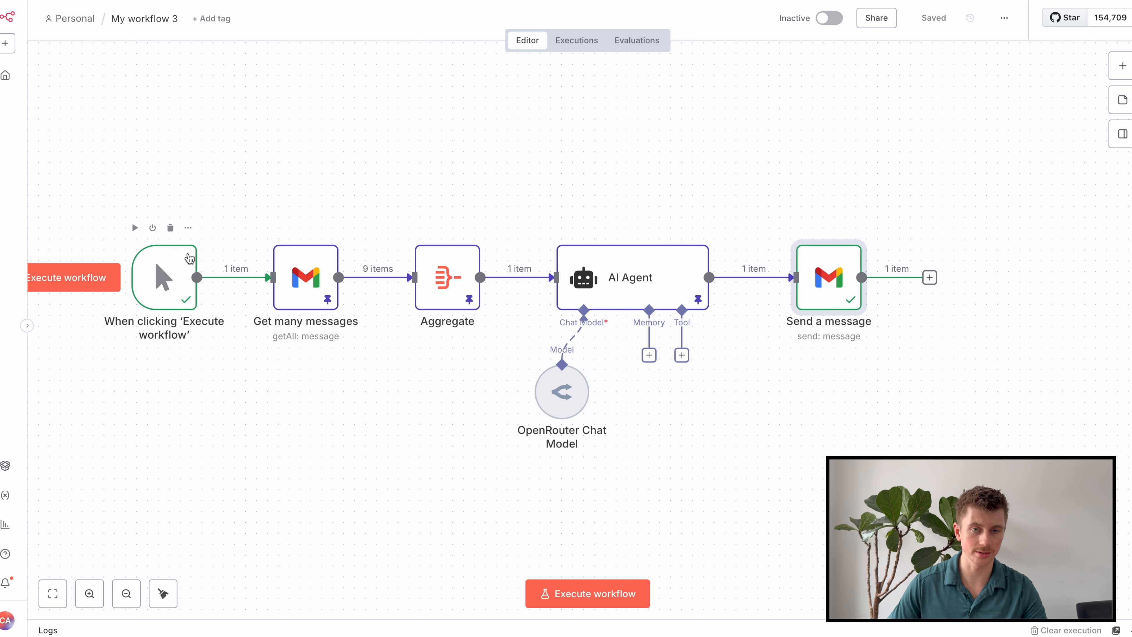
click(170, 227)
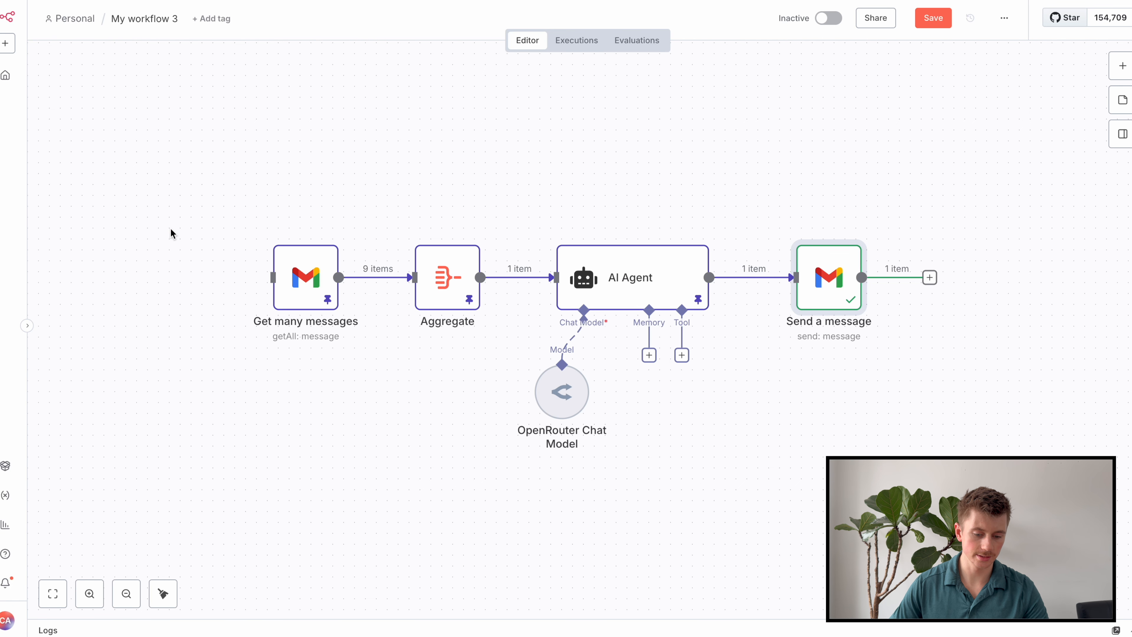
right_click(202, 277)
click(175, 267)
right_click(180, 272)
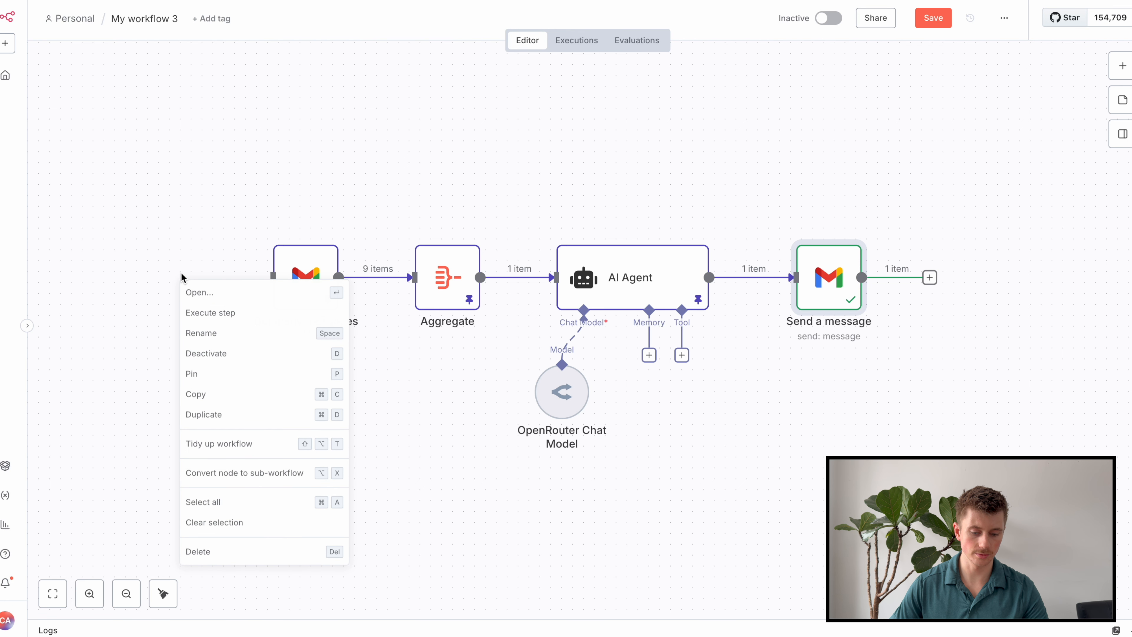
scroll(169, 273, up, 5)
right_click(169, 274)
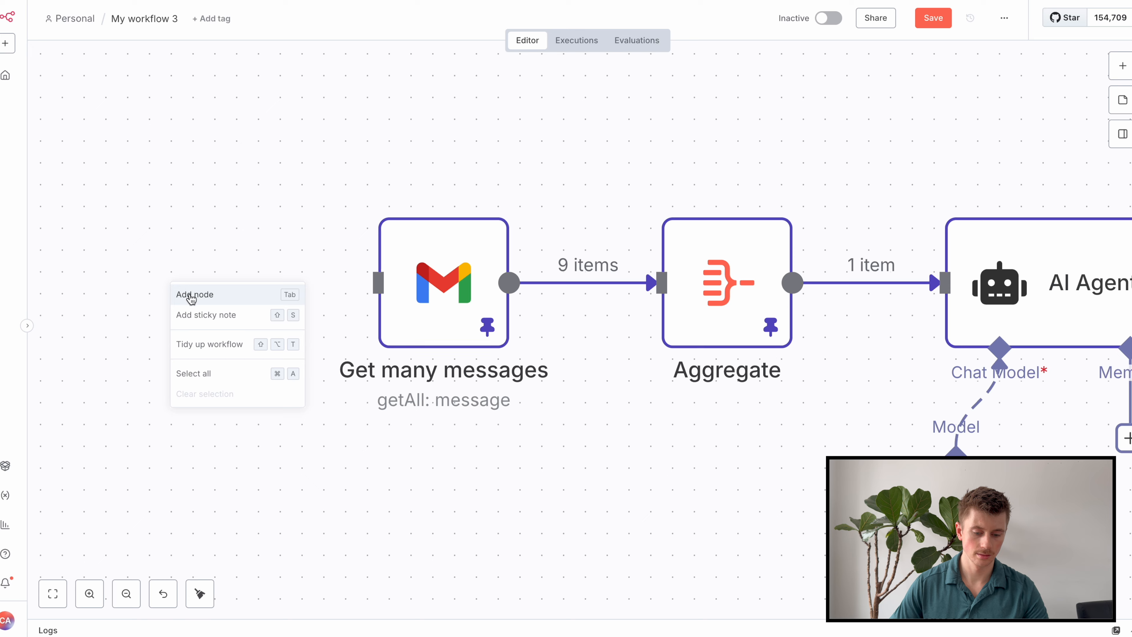
click(229, 294)
click(1016, 283)
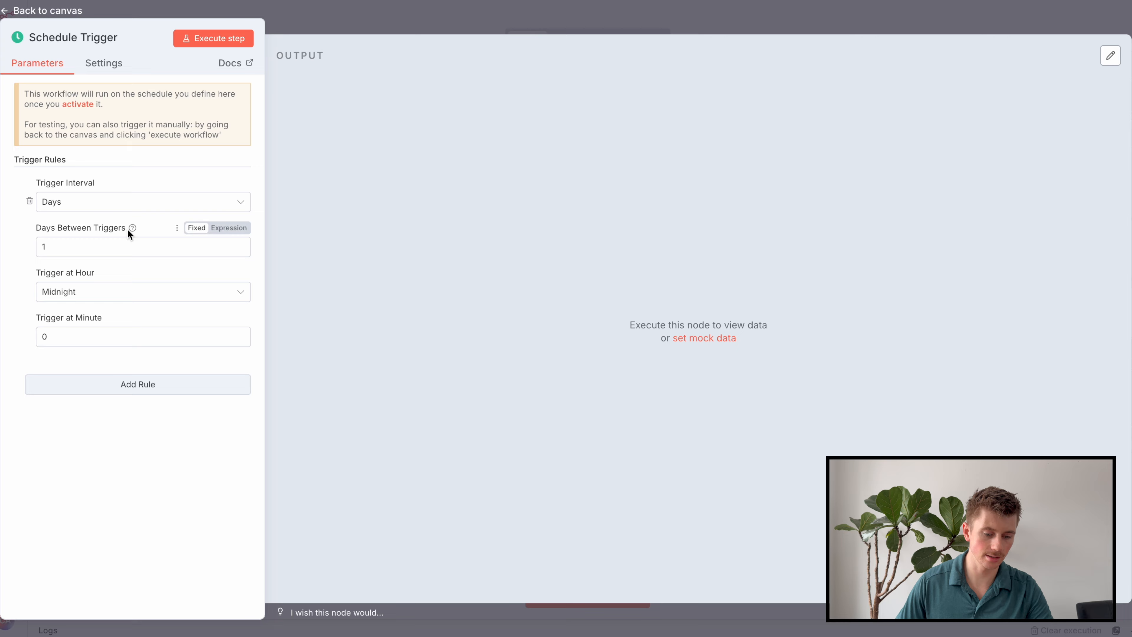
Schedule the trigger weekly on Monday at 6am.
click(65, 213)
click(76, 324)
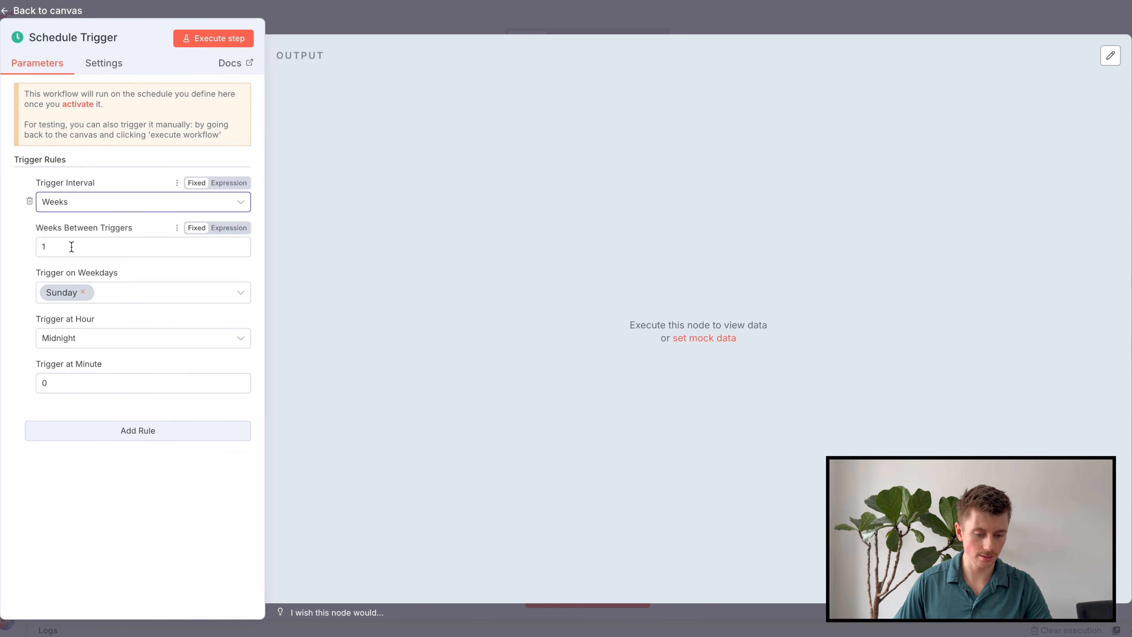
click(82, 292)
click(89, 327)
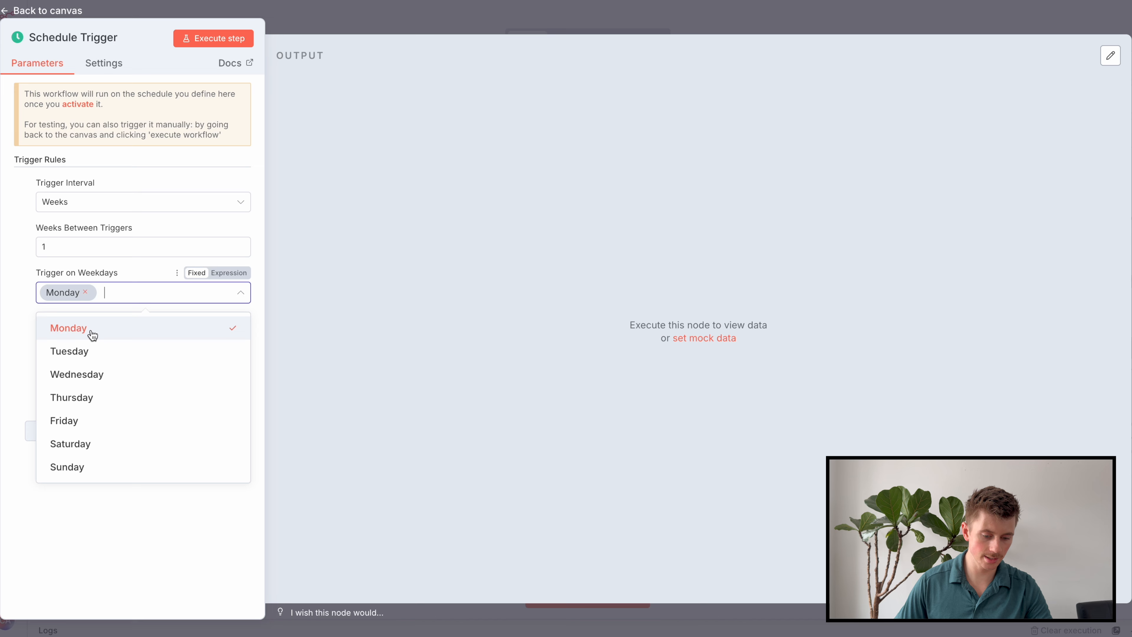
click(23, 346)
click(88, 338)
click(81, 511)
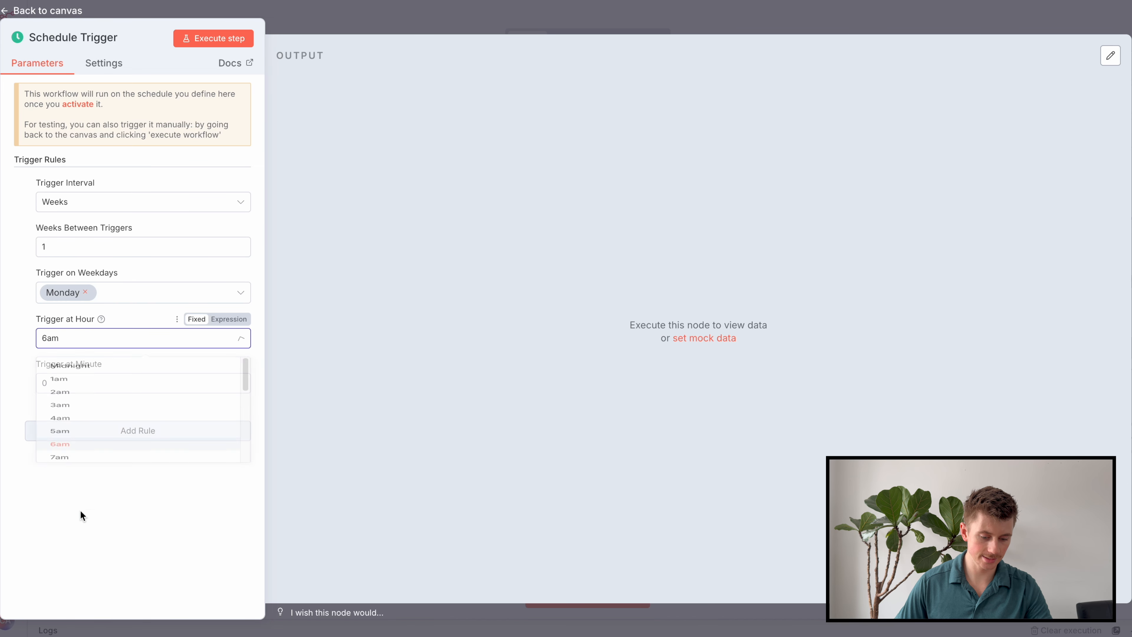
Save the workflow and switch it to Active.
click(392, 33)
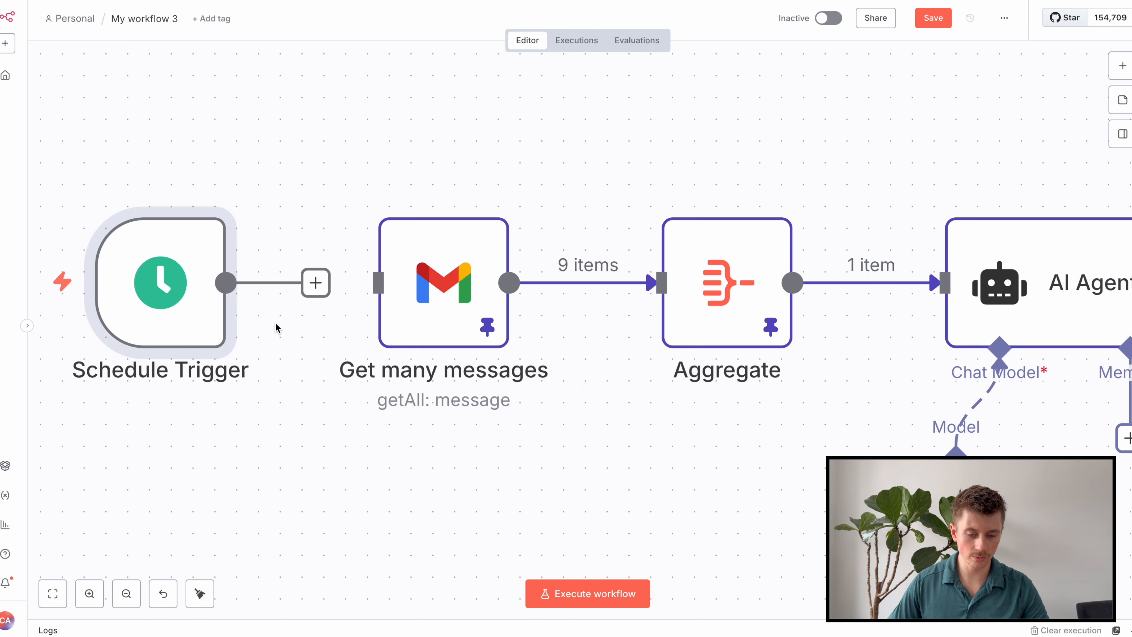
scroll(356, 468, down, 5)
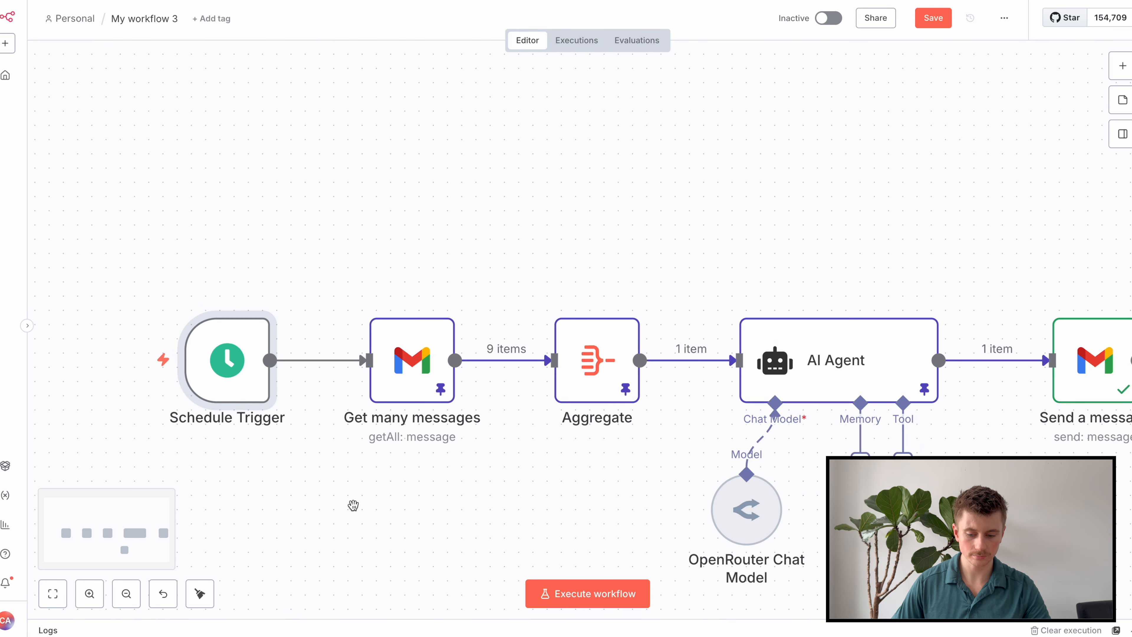
scroll(339, 459, down, 1)
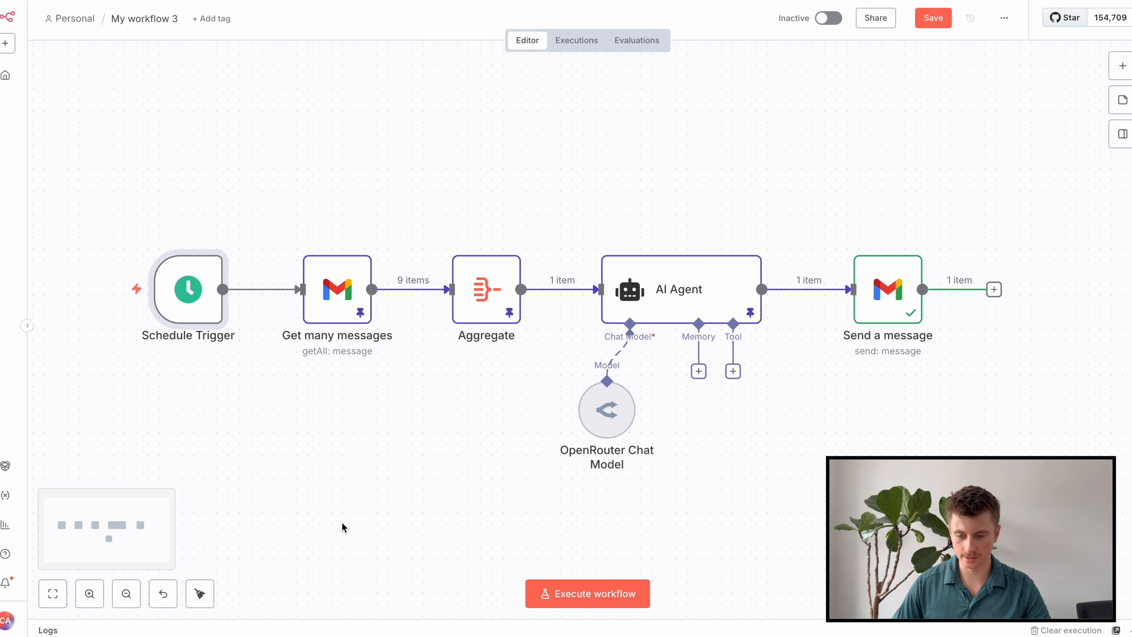
key(ctrl+s)
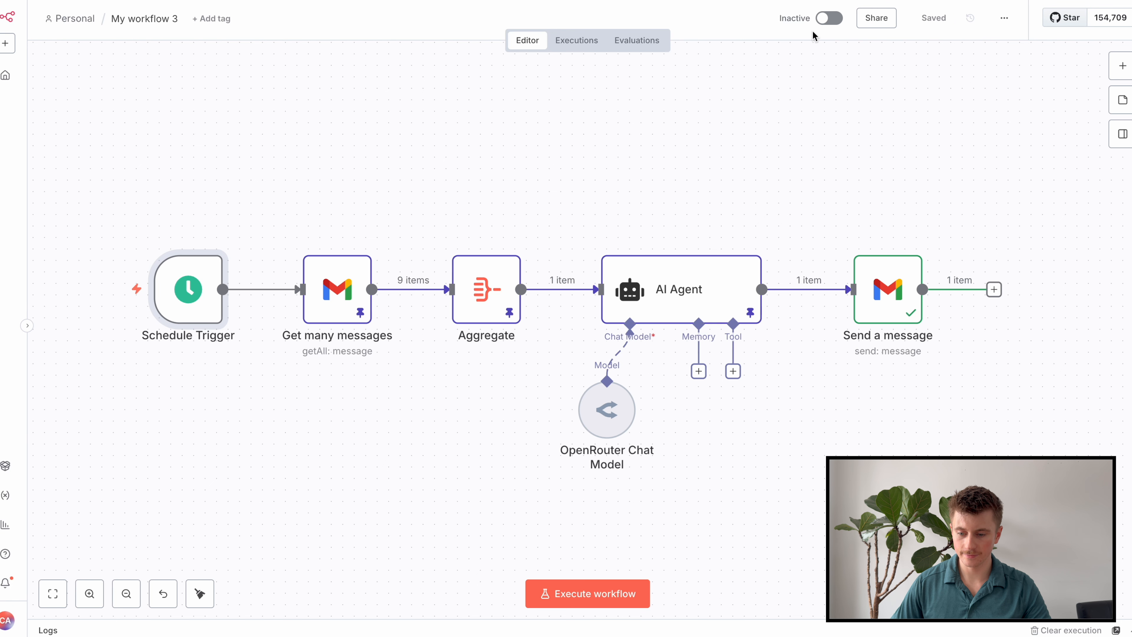
click(829, 19)
click(679, 364)
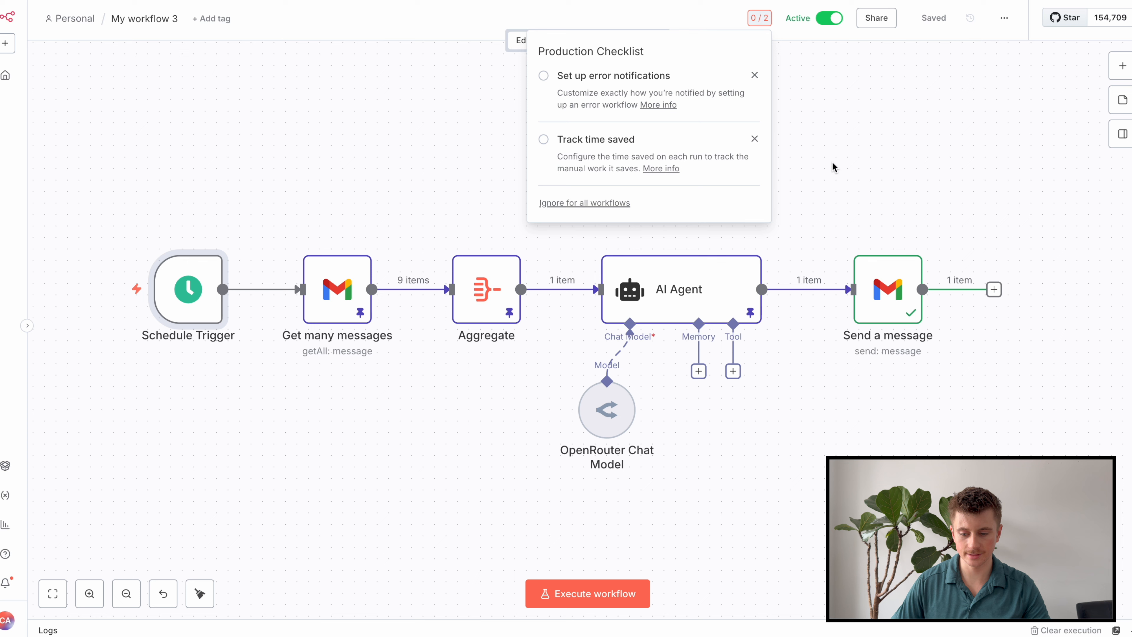
Unpin test data from the AI Agent, Aggregate and Get many messages nodes, then save.
click(695, 308)
key(p)
click(486, 289)
key(p)
click(337, 288)
key(p)
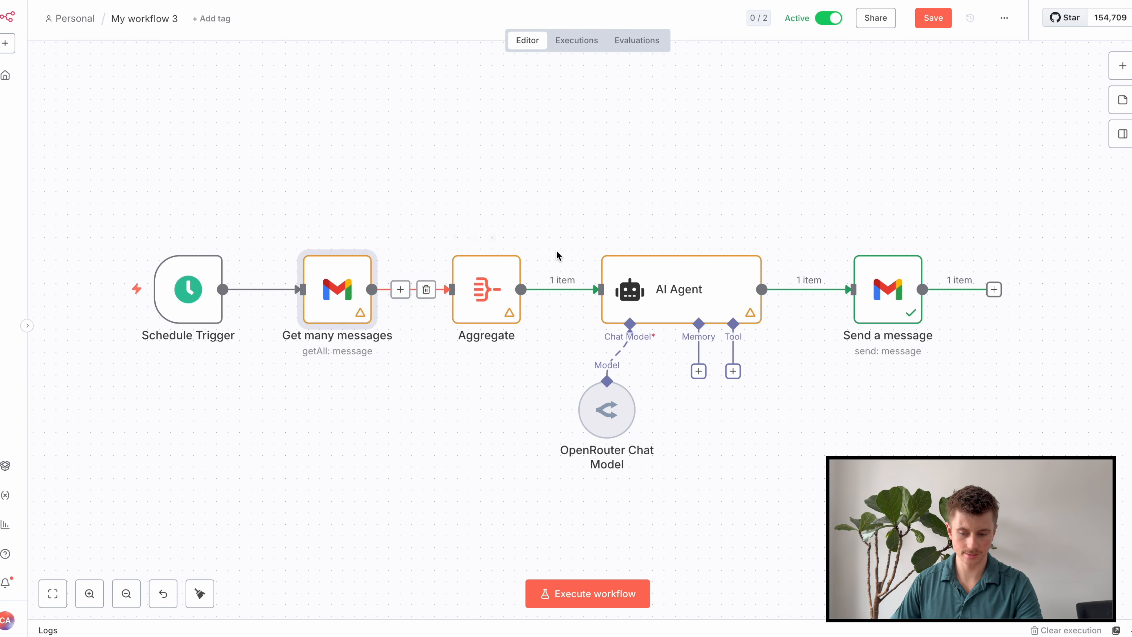
click(934, 18)
click(820, 153)
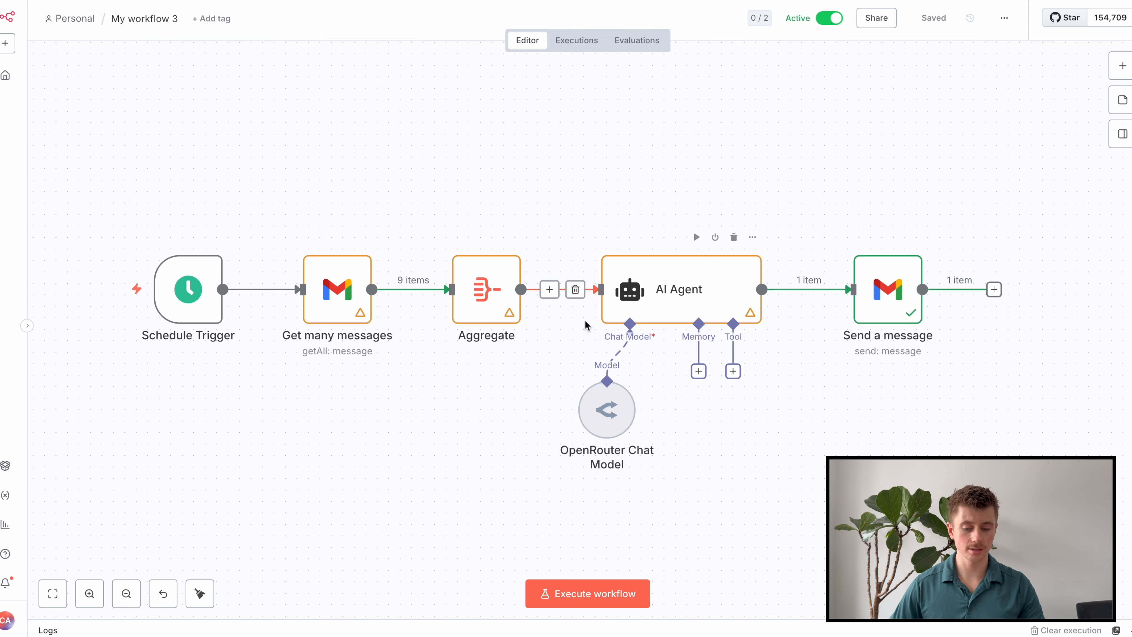
Rename Get many messages to 'Find All Form Submissions' and AI Agent to 'Analyze Trends'.
click(353, 311)
key(F2)
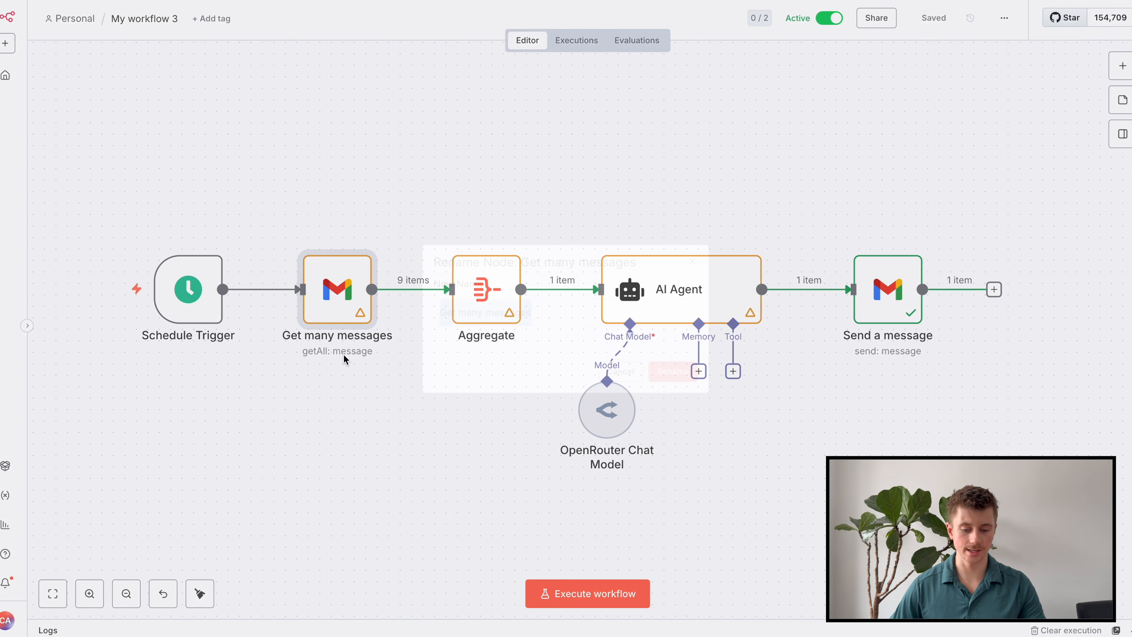
text(Find All Form Submissions)
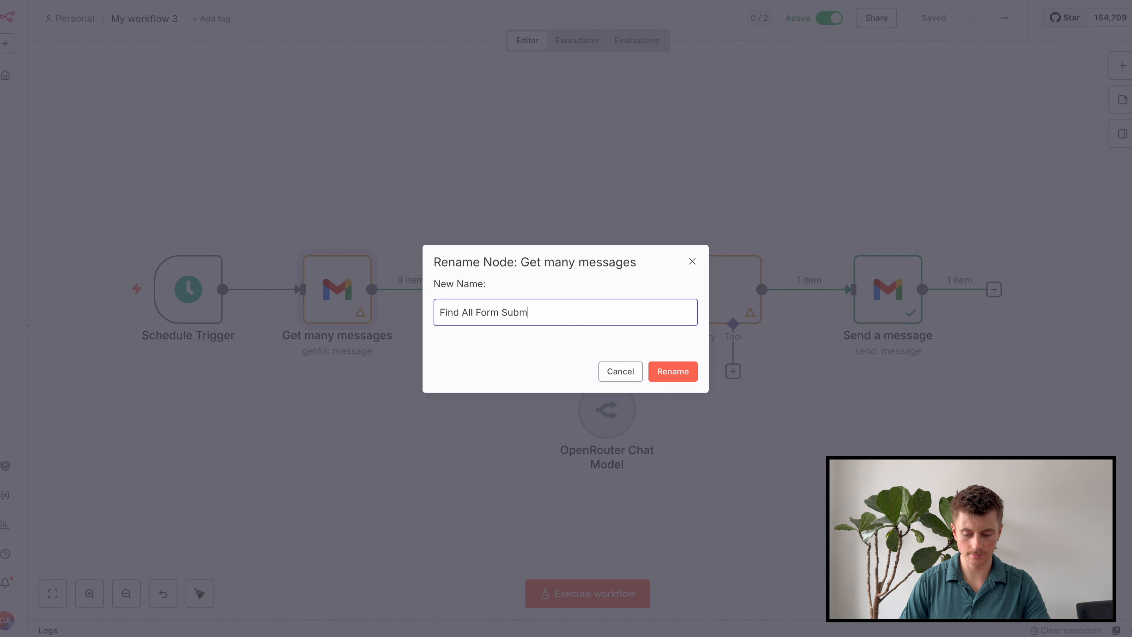
key(Return)
click(644, 283)
key(F2)
text(Analyse Trends)
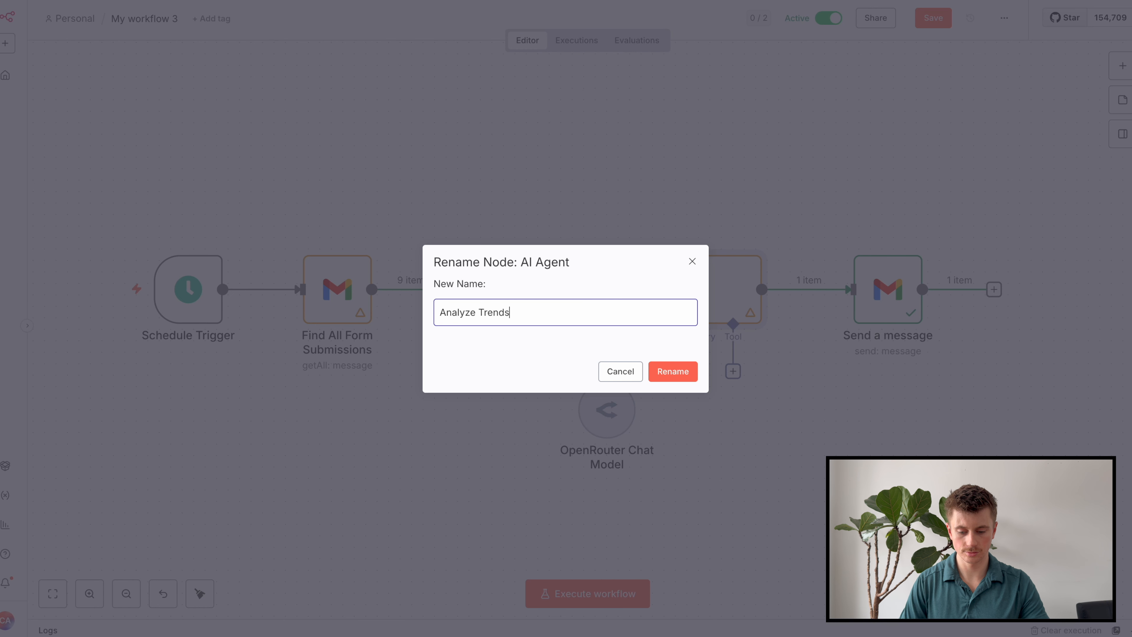
key(Return)
Rename the chat model to 'gpt-5-mini' and Send a message to 'Get the Analysis by Email', then save.
click(605, 421)
key(F2)
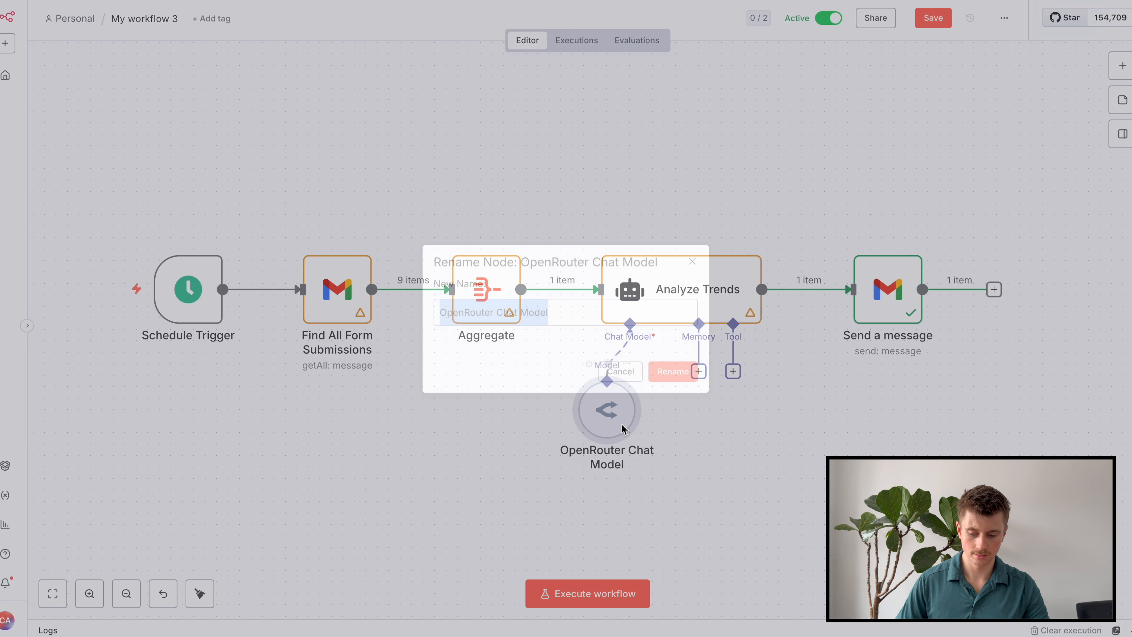
text(gpt-5-mini)
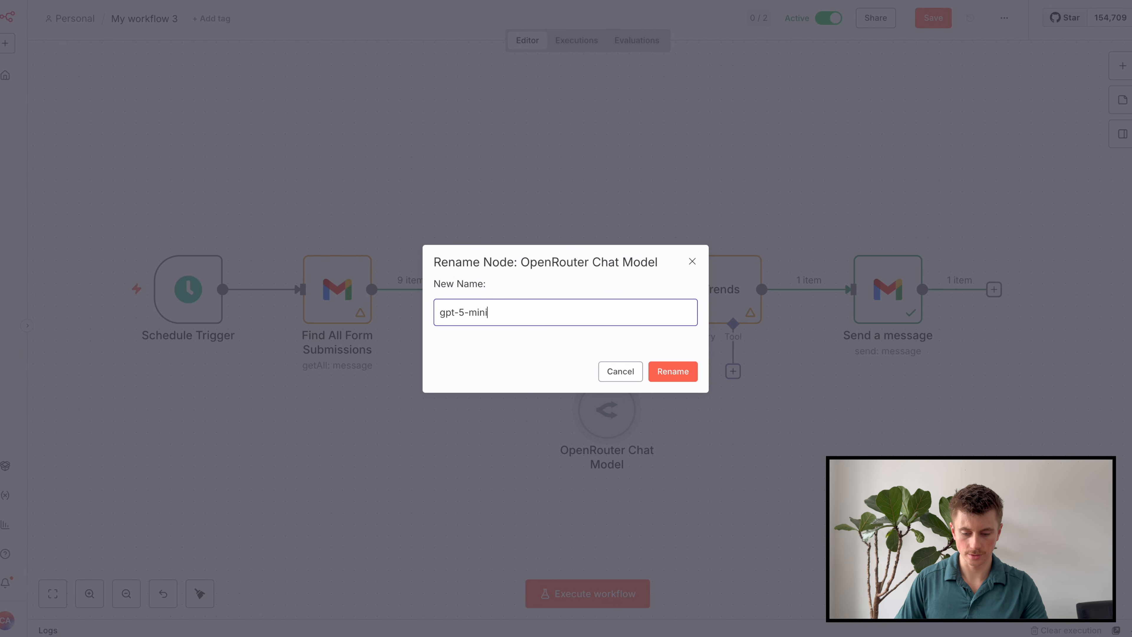
key(Return)
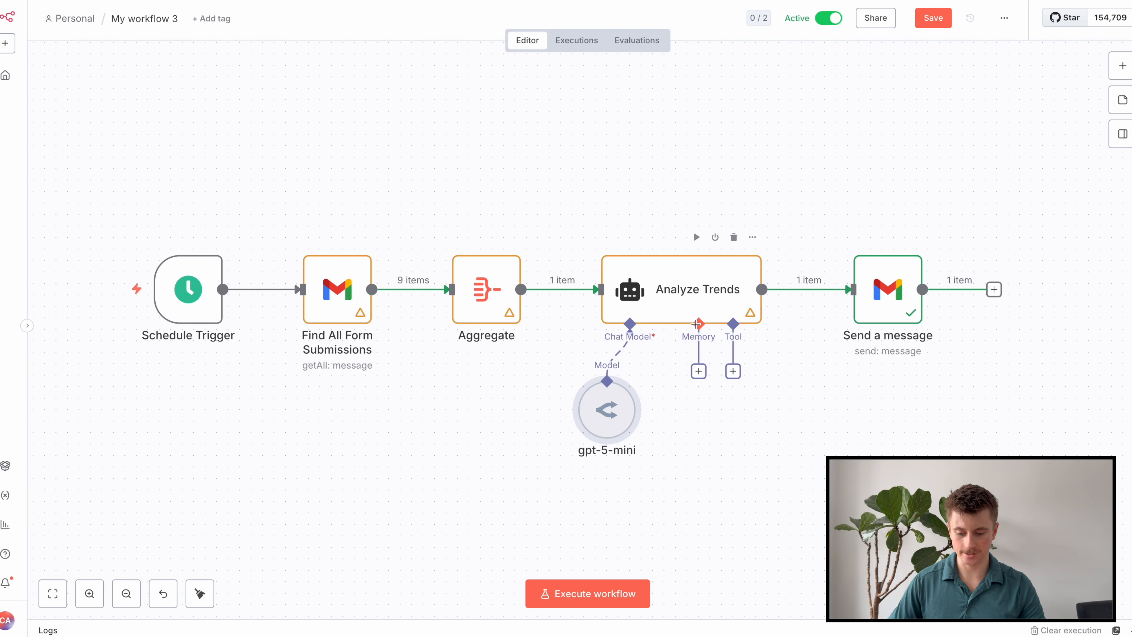
click(867, 295)
key(F2)
text(Get the Analysis )
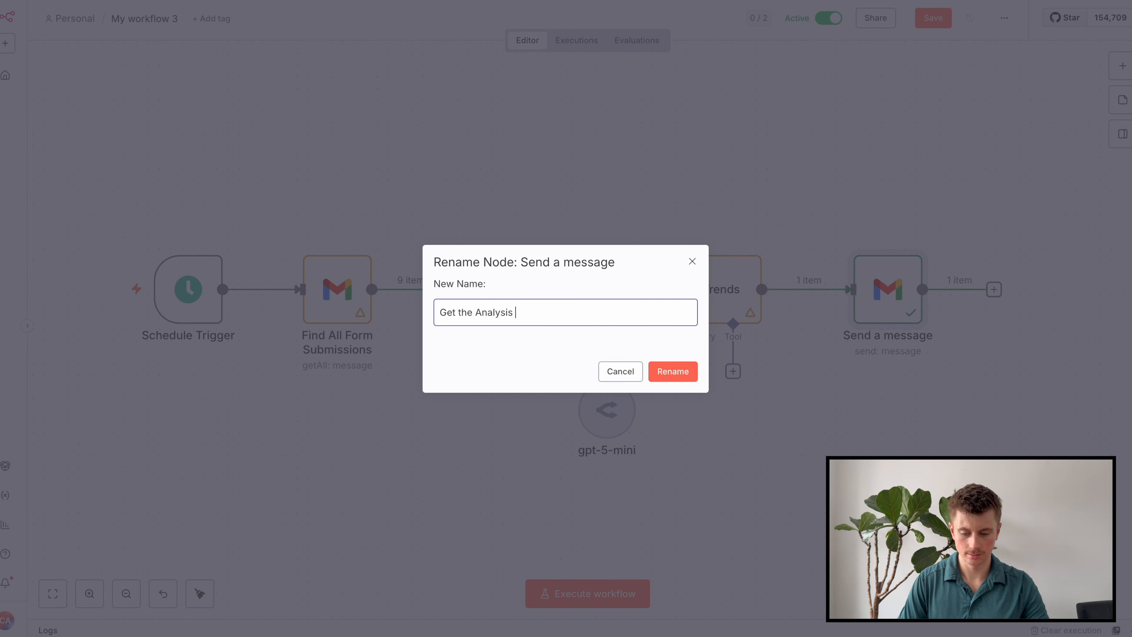
text(by Email)
key(Return)
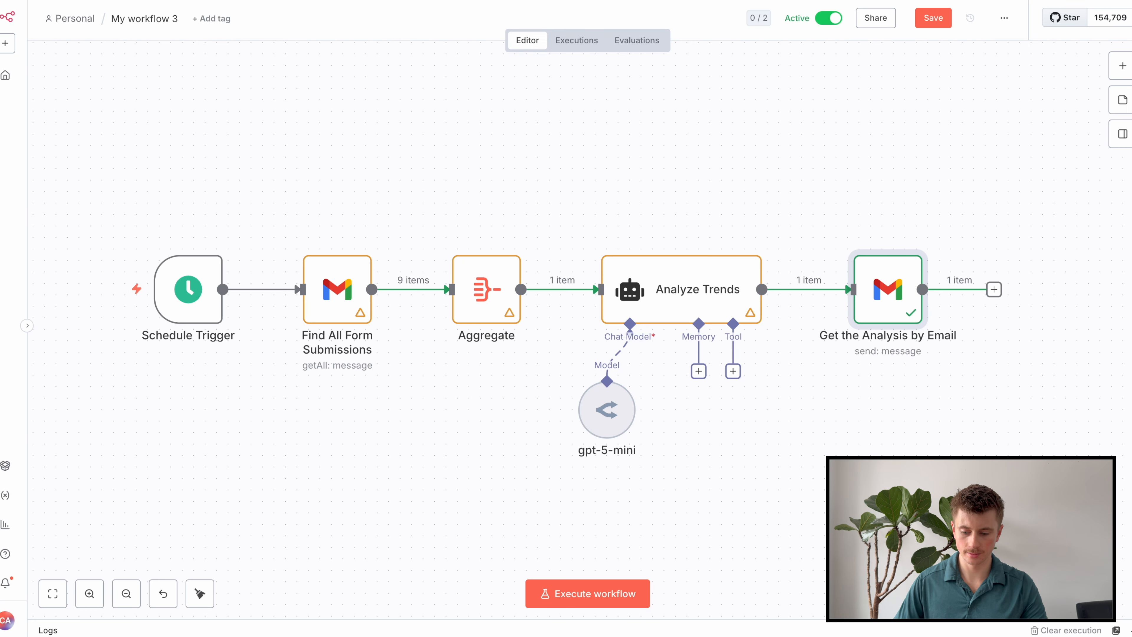
click(947, 20)
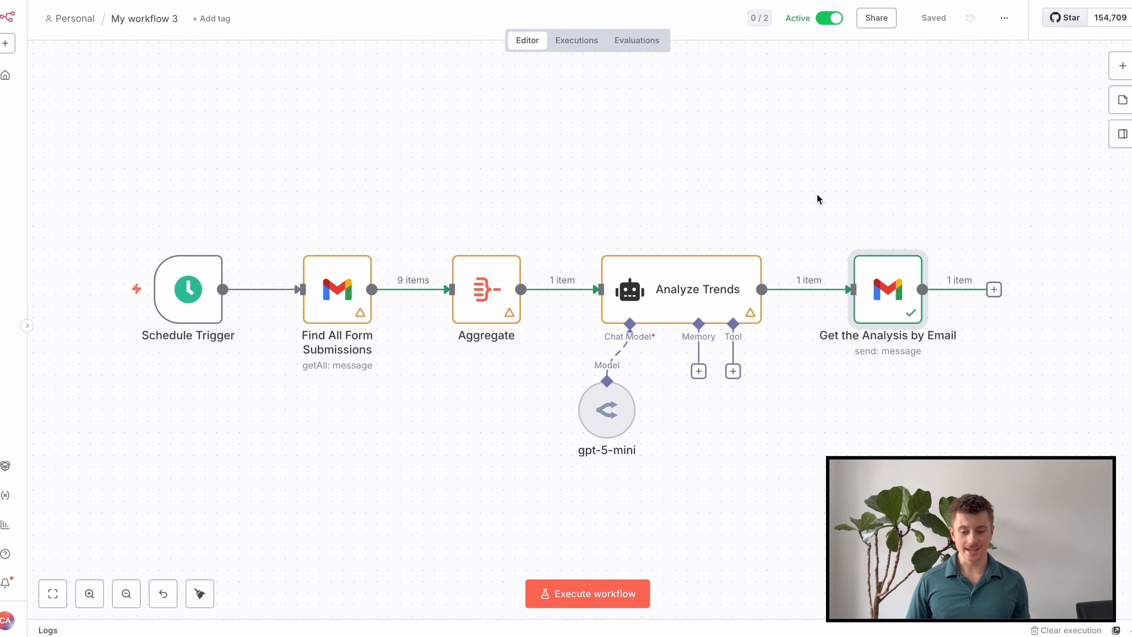